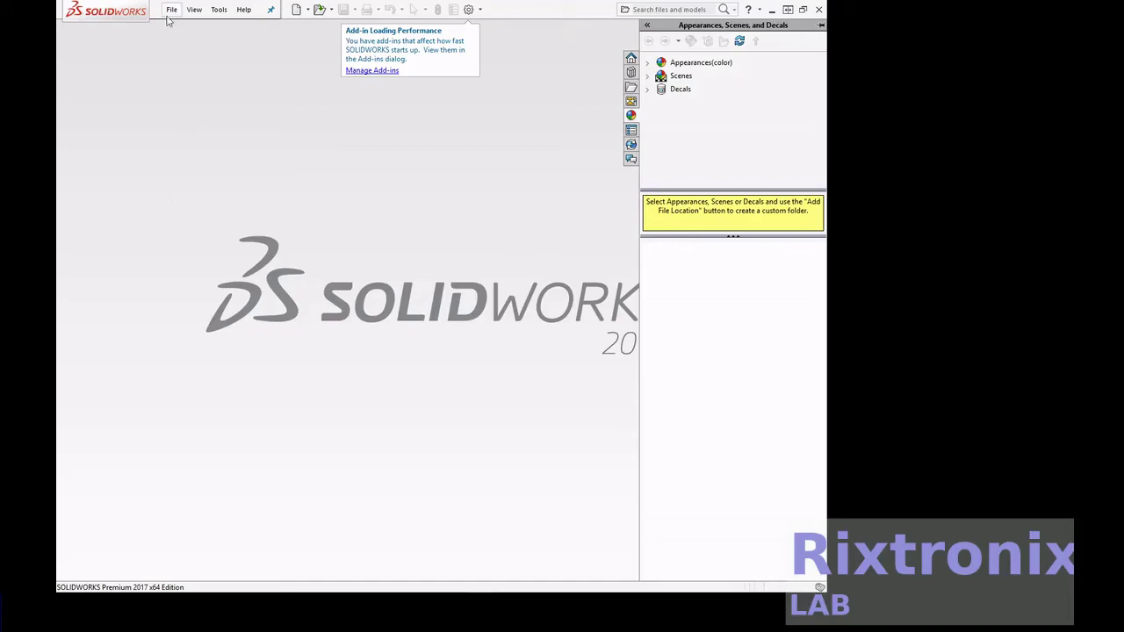
- Create a new blank part document, Part1, and select its Front Plane
click(189, 32)
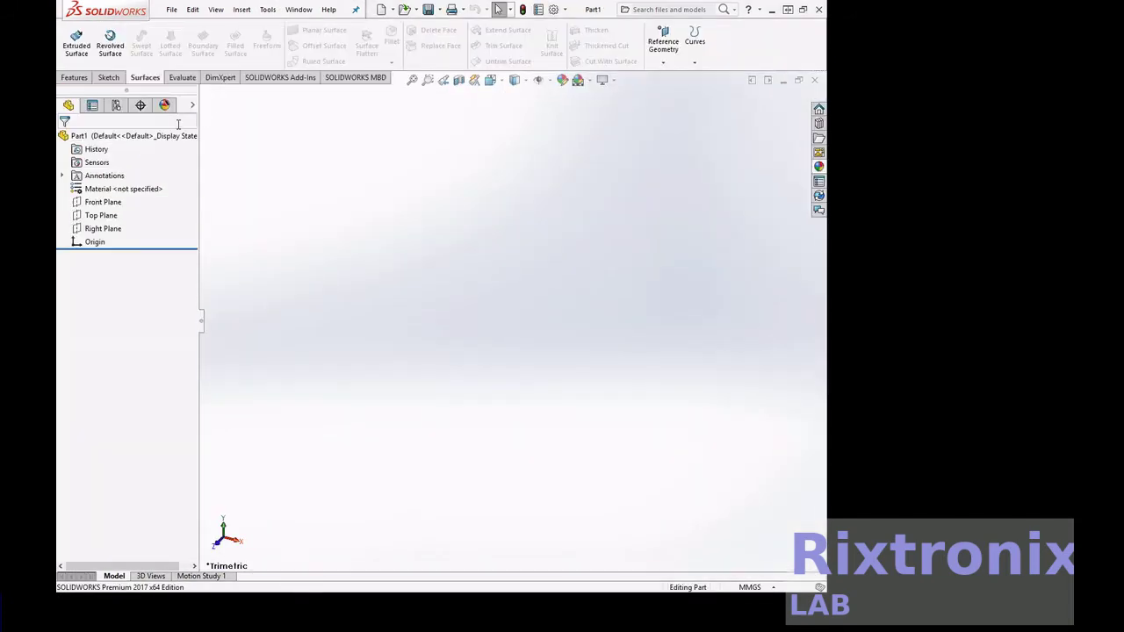
click(103, 203)
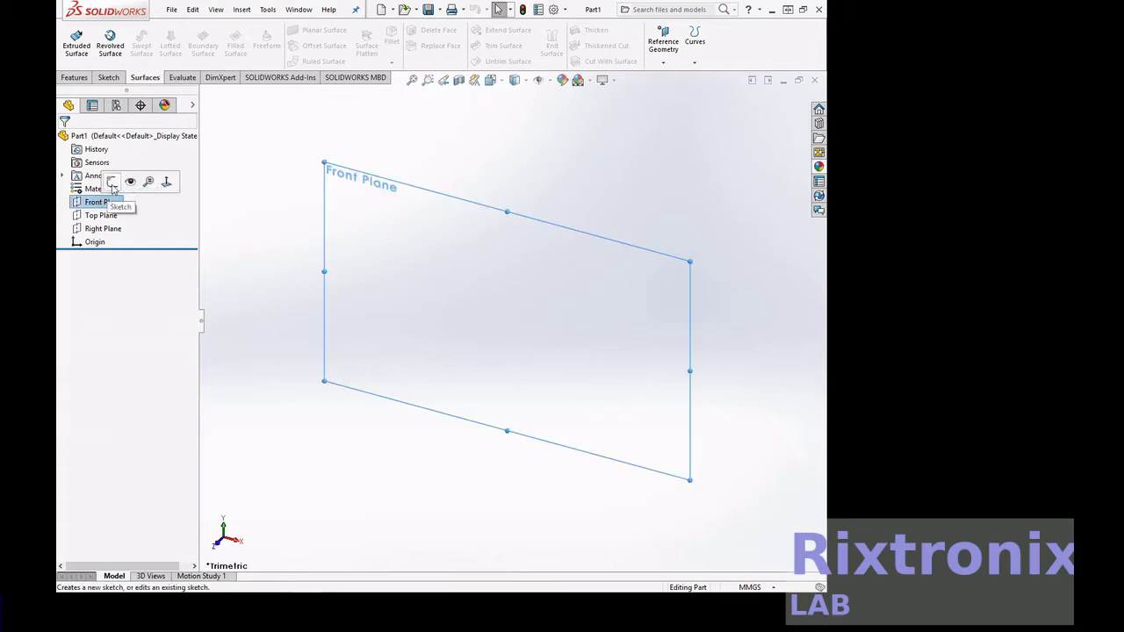
- Draw a circle centred at the origin on the Front Plane and dimension it to 5 mm diameter
click(112, 188)
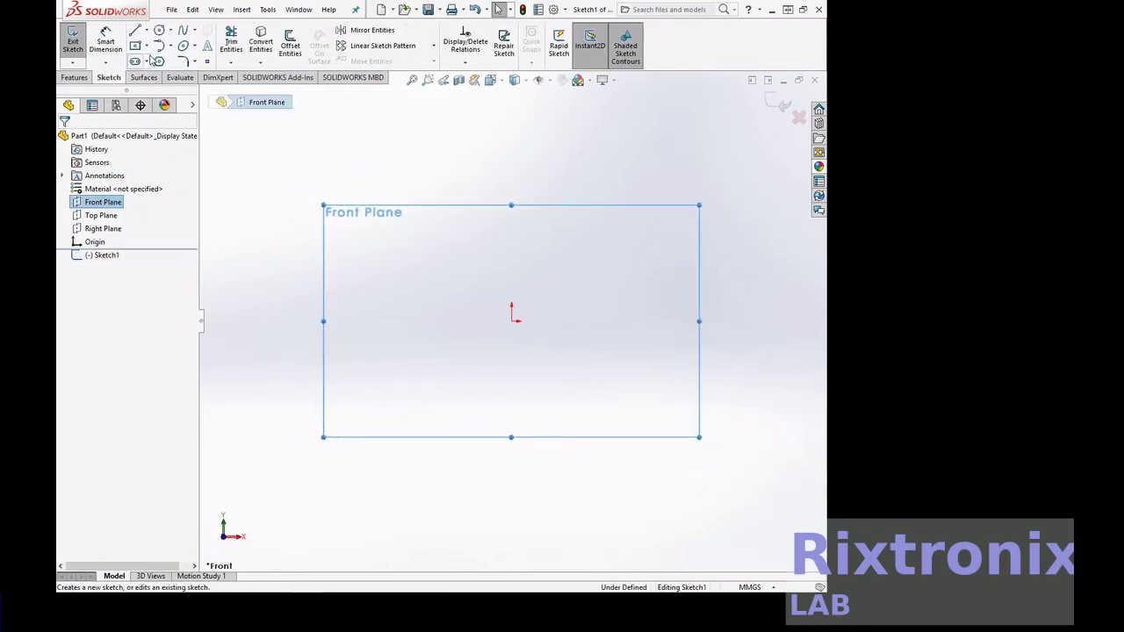
click(161, 33)
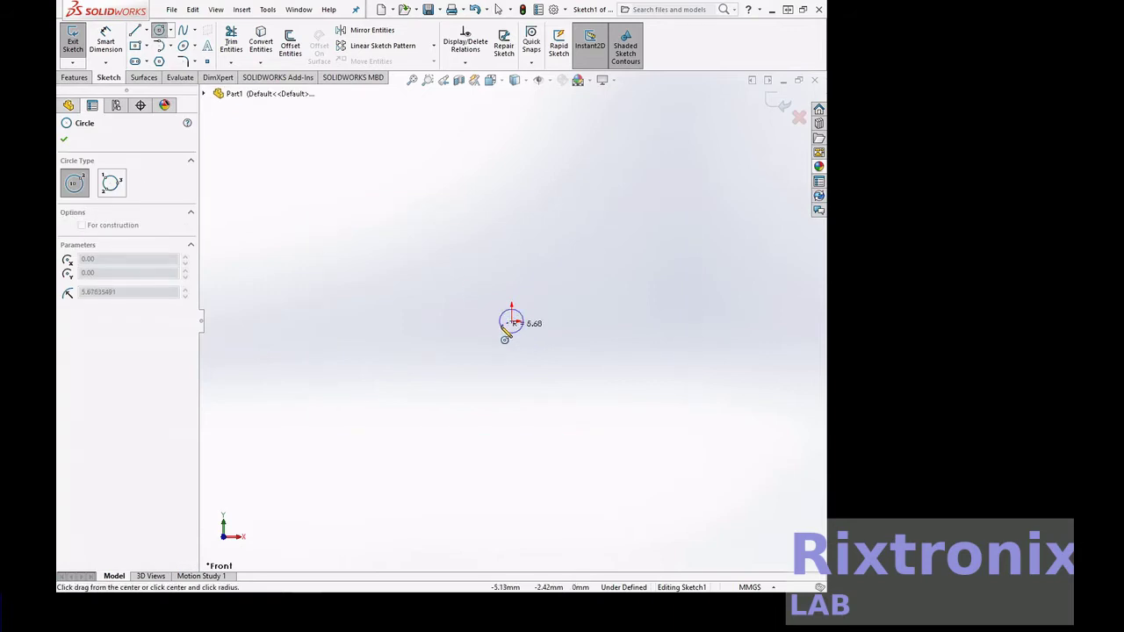
click(506, 339)
key(d)
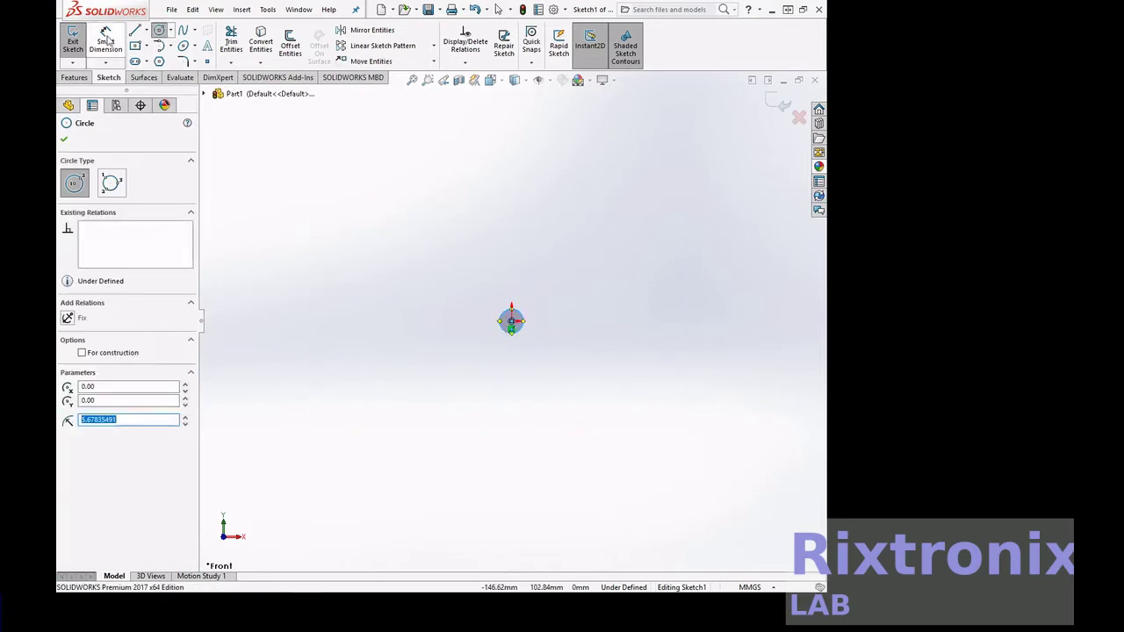
click(511, 318)
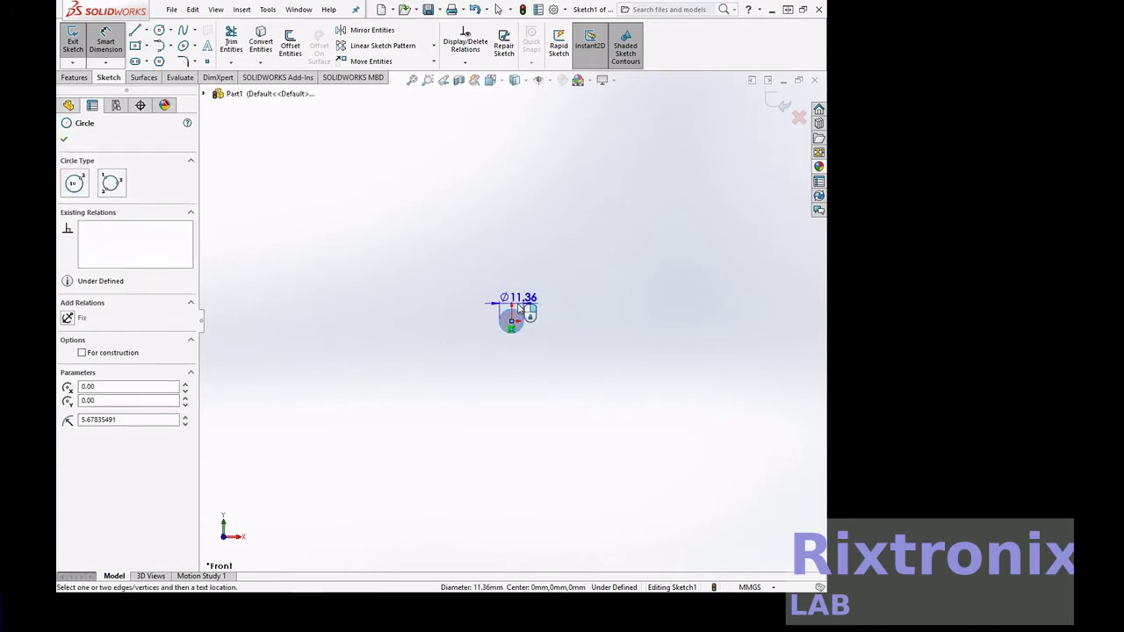
click(525, 280)
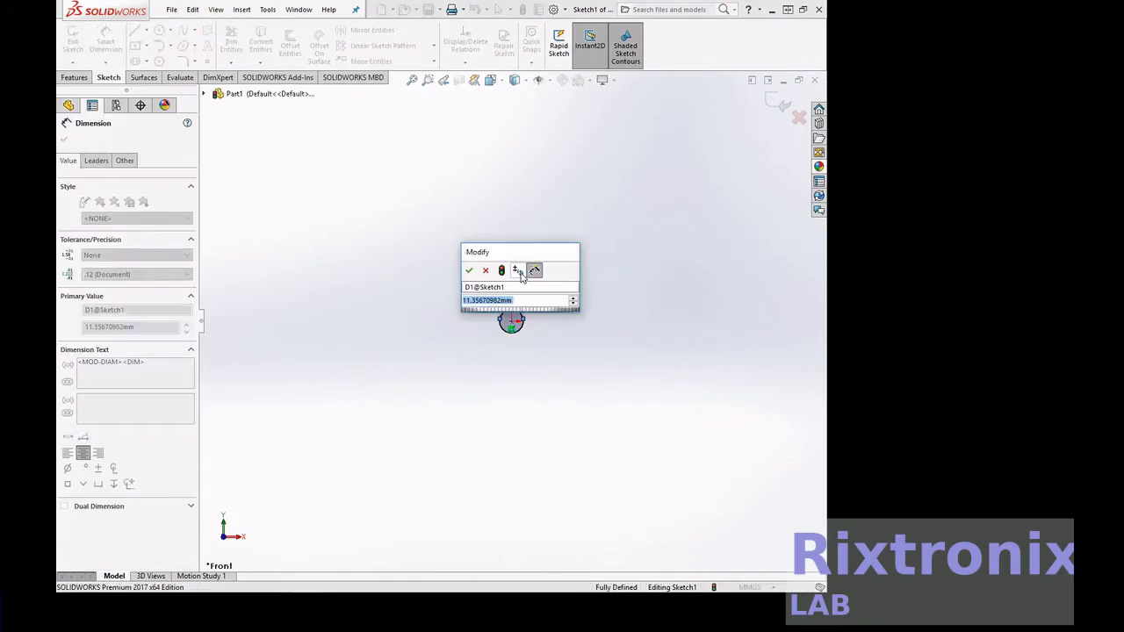
text(5)
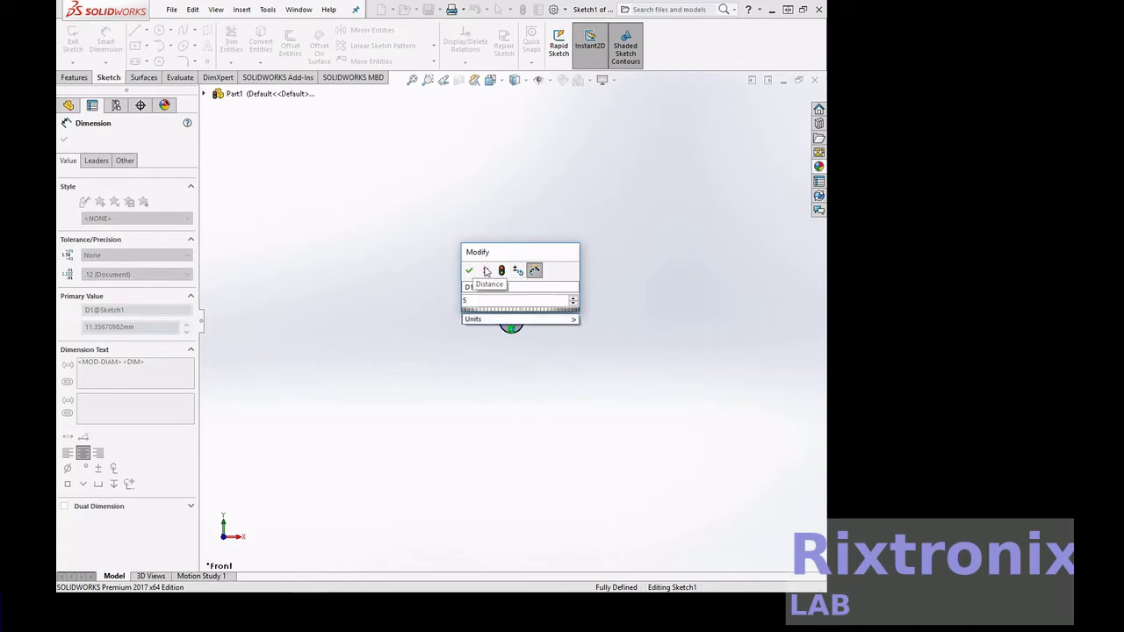
click(470, 273)
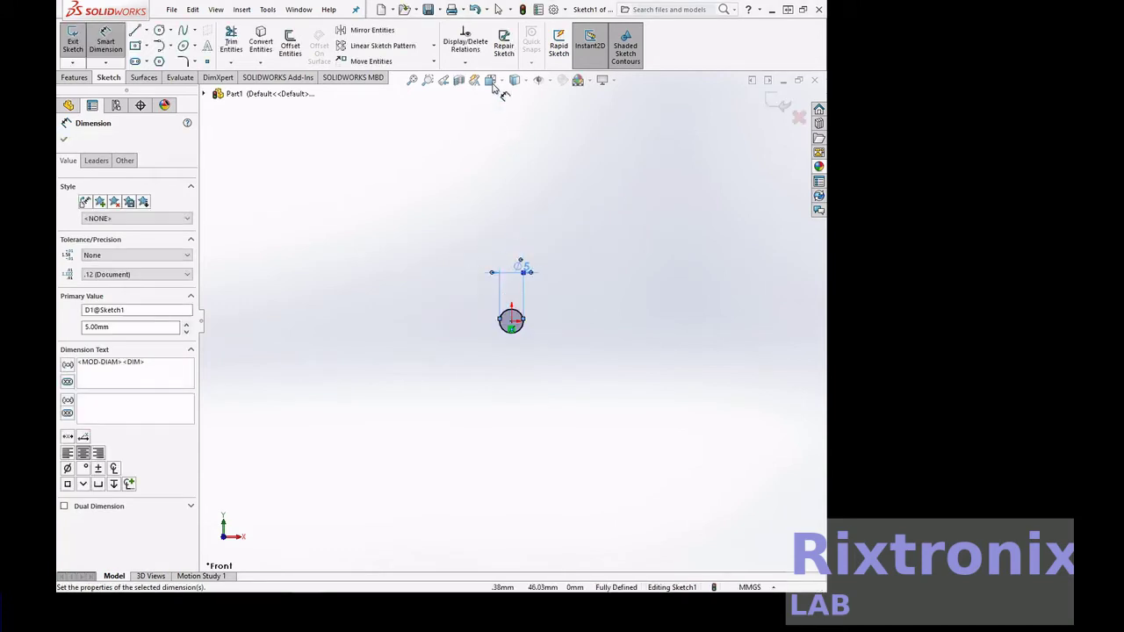
click(412, 81)
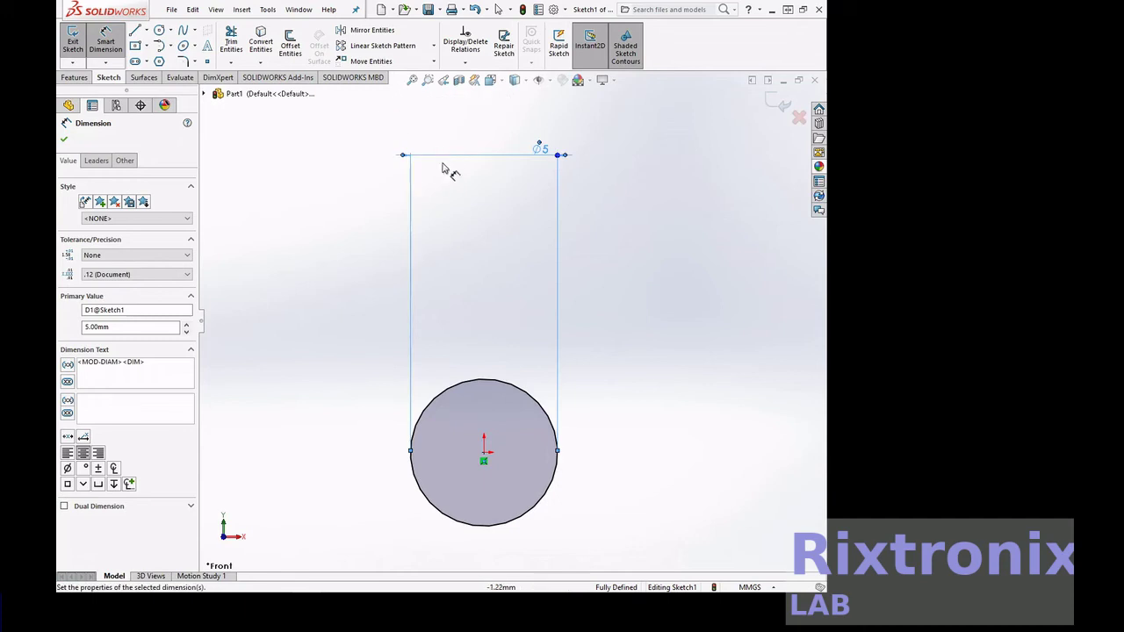
click(77, 55)
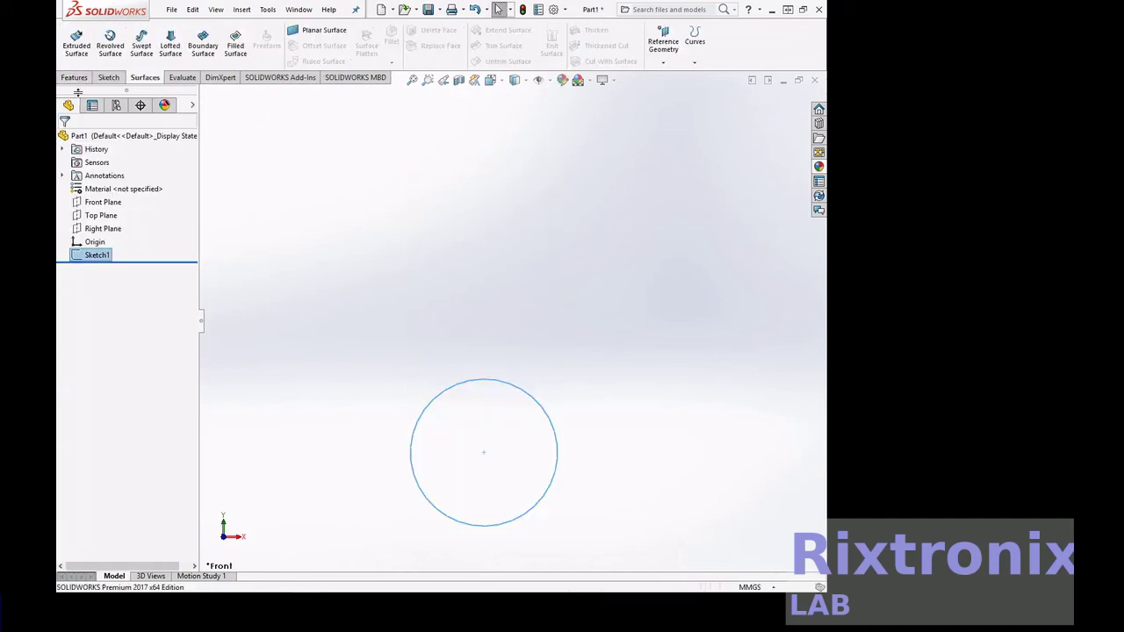
- Extrude the 5 mm circle blind 200 mm into a rod, then select the Front Plane
click(76, 79)
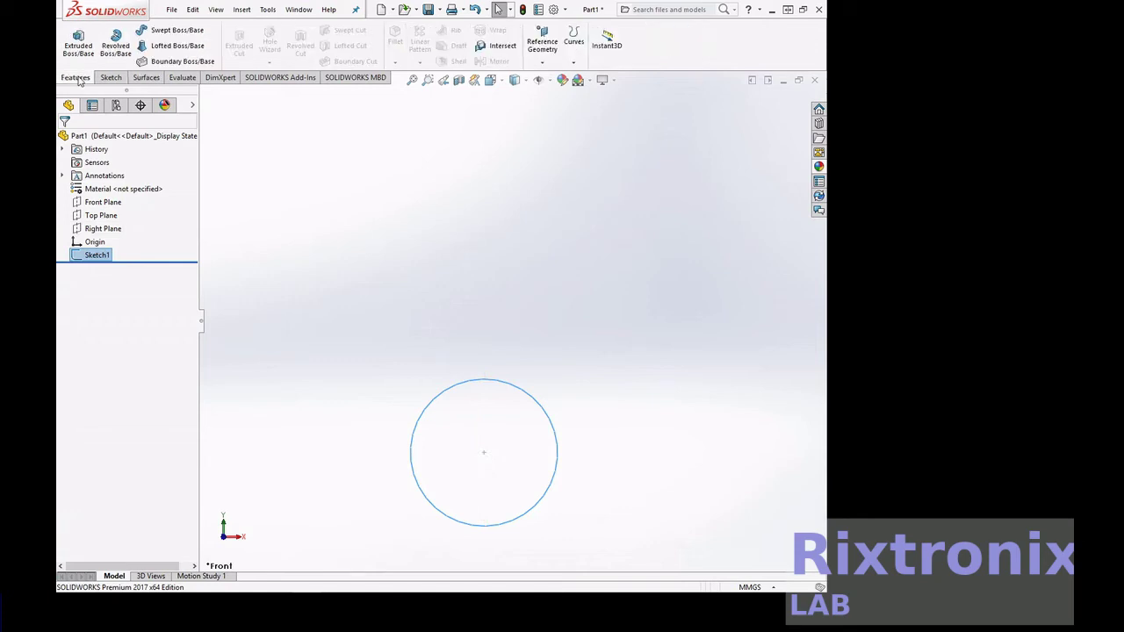
click(78, 45)
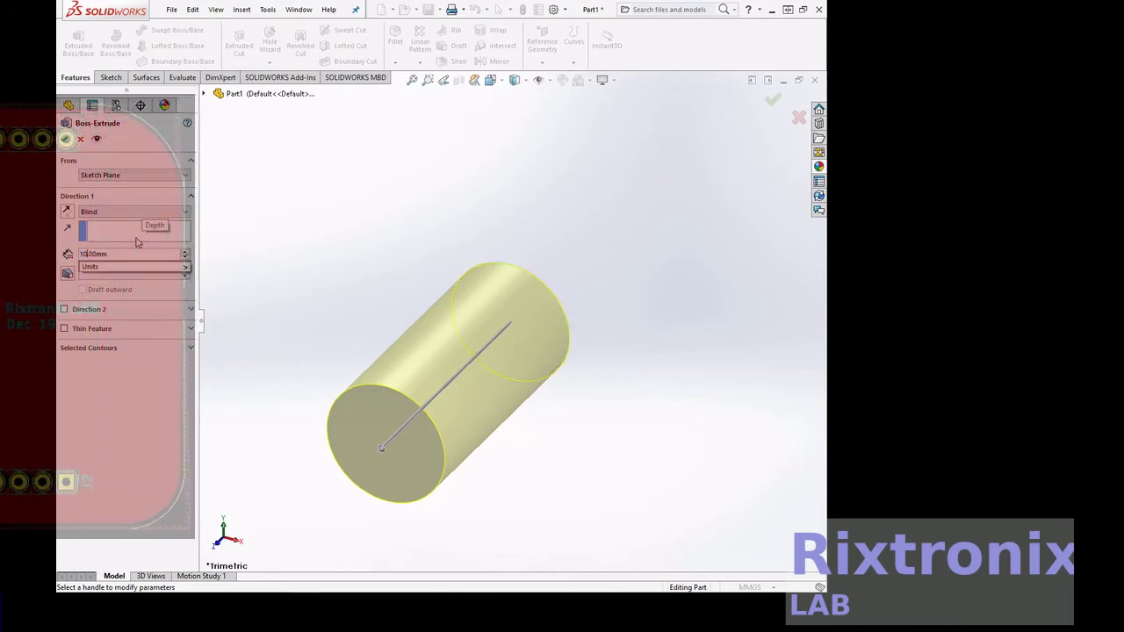
text(20)
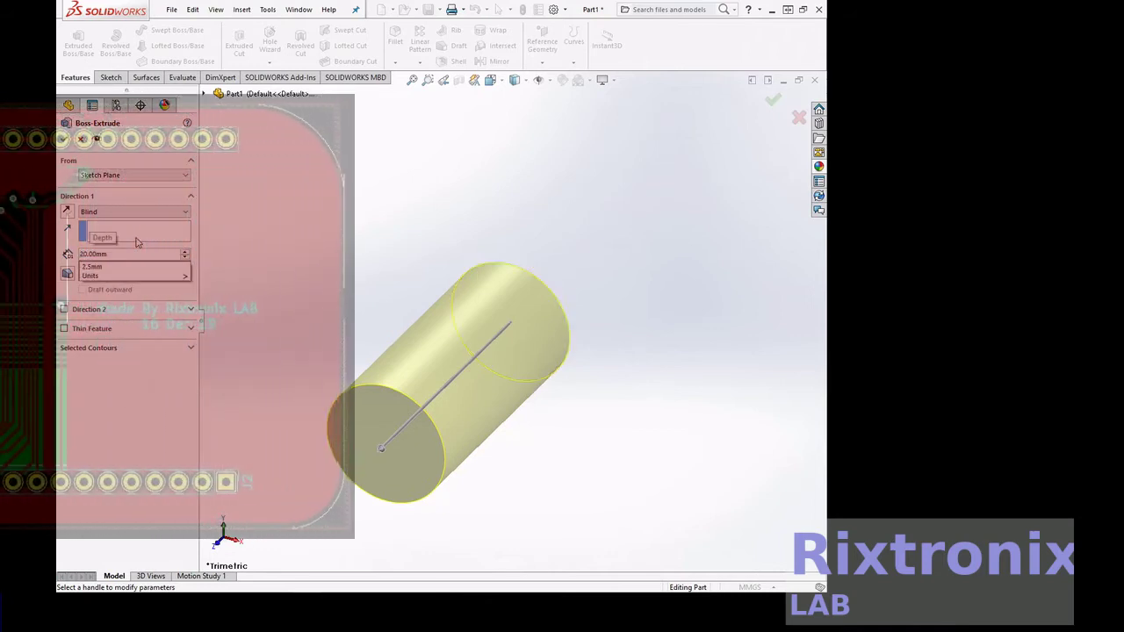
key(Return)
text(0)
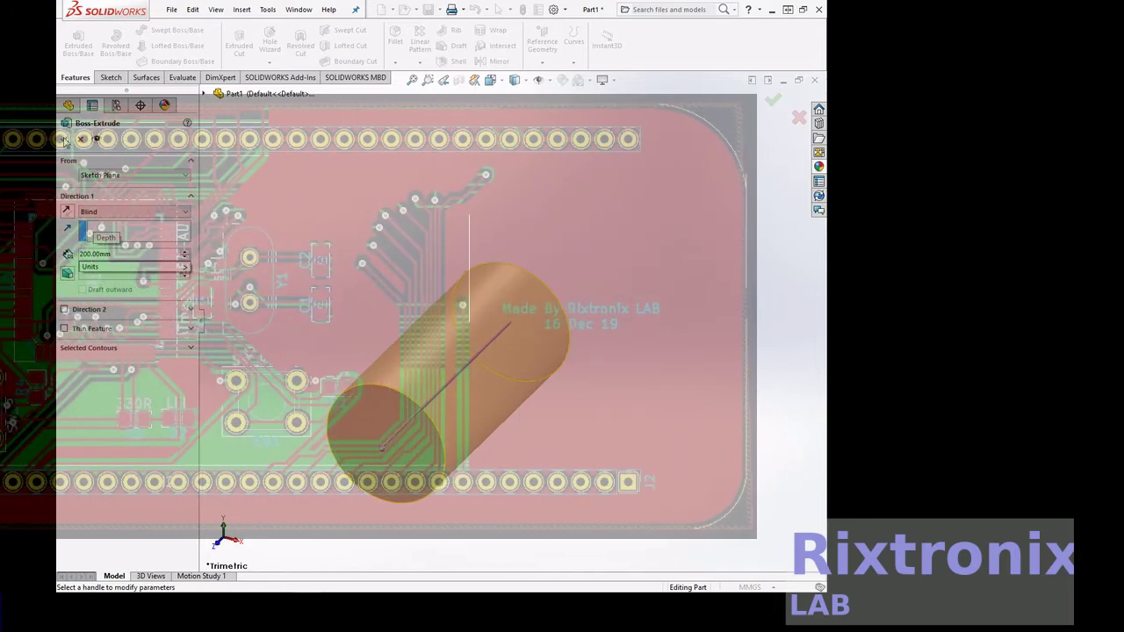
key(Return)
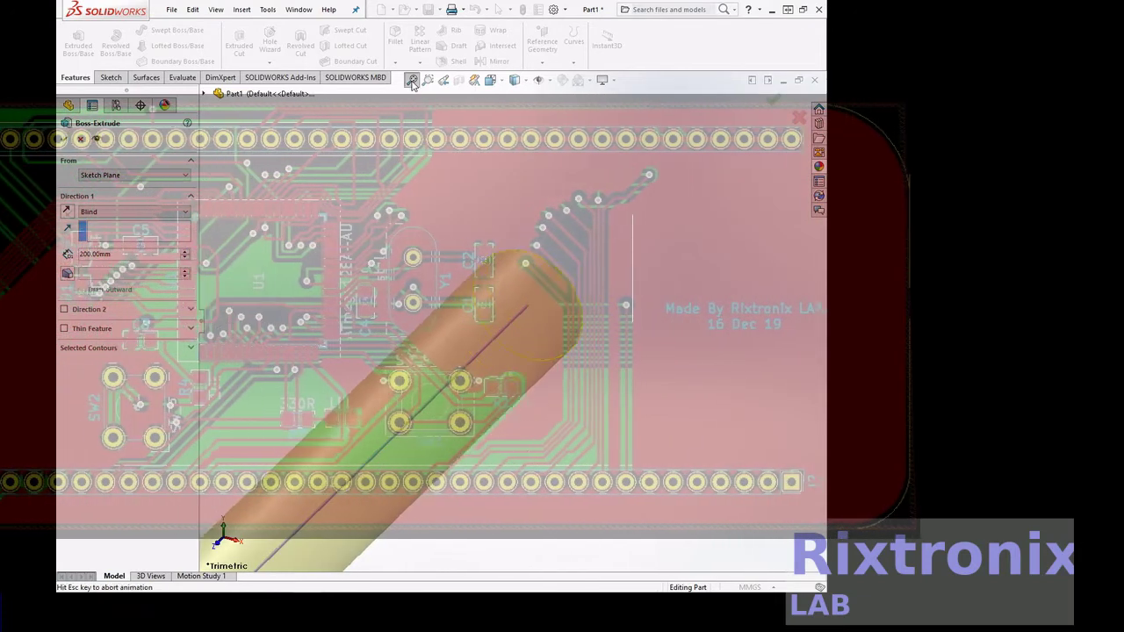
click(412, 81)
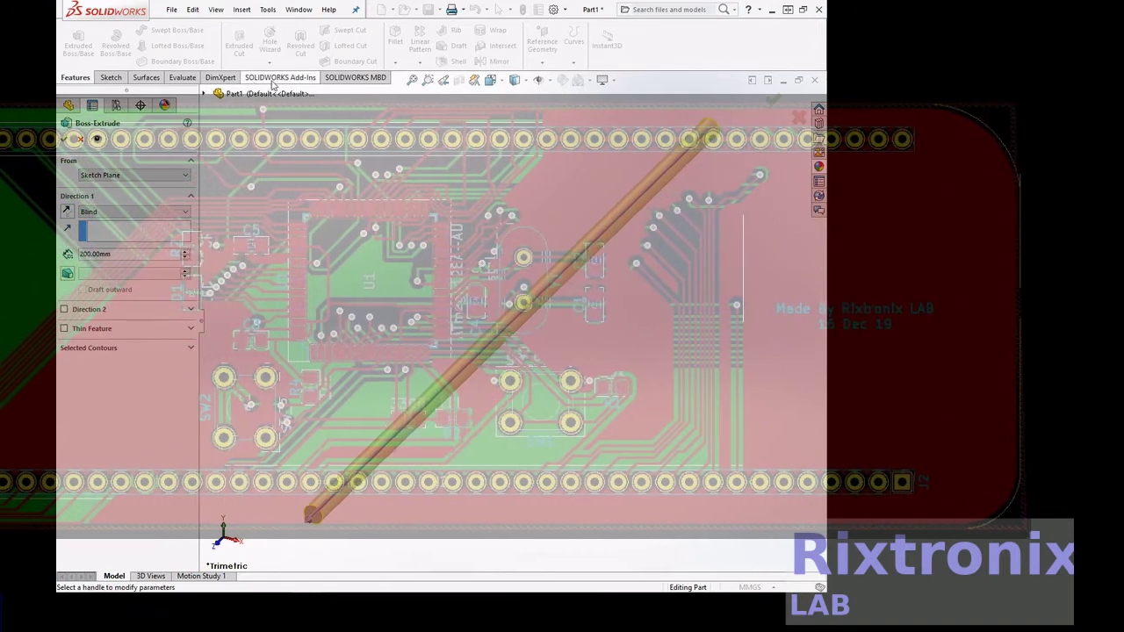
click(64, 139)
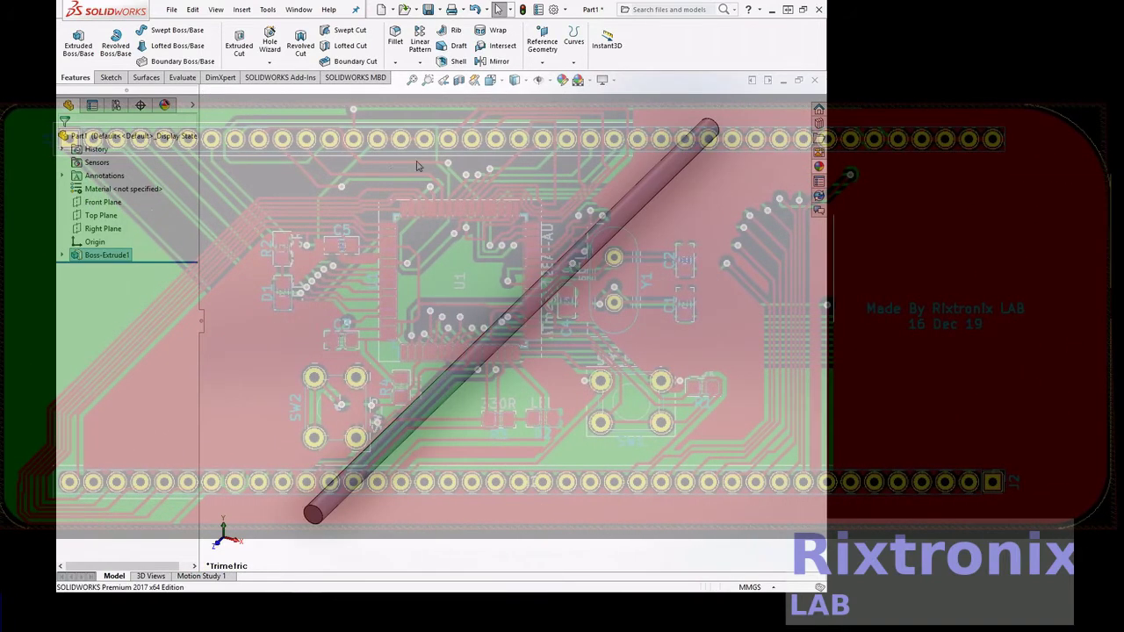
click(95, 207)
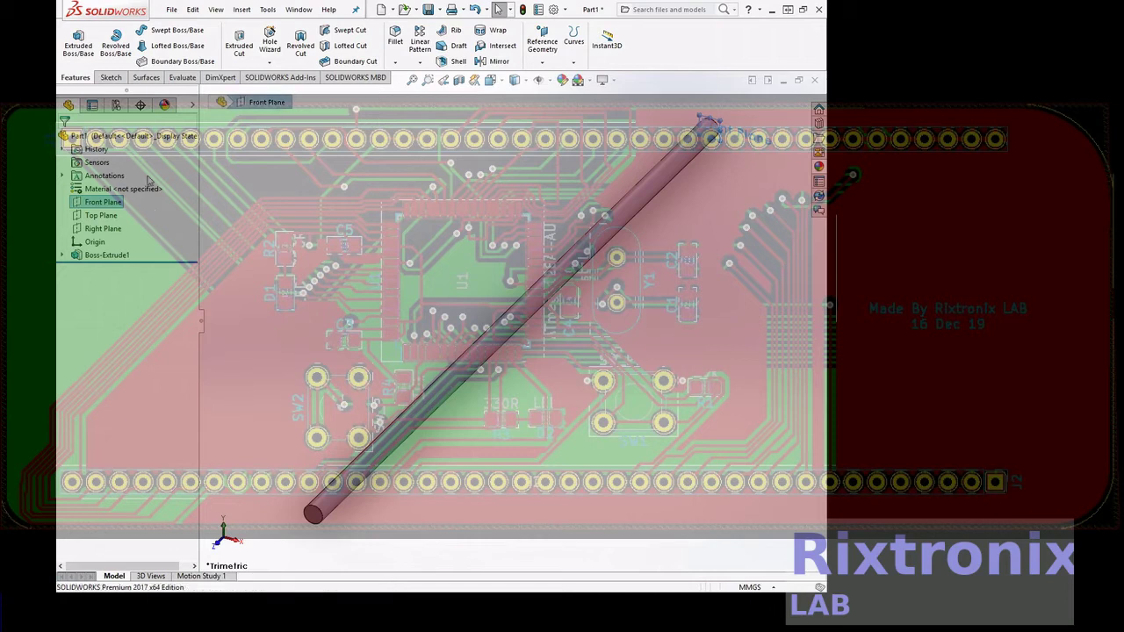
- View the Front Plane face-on and open a new sketch on it
right_click(110, 204)
click(177, 185)
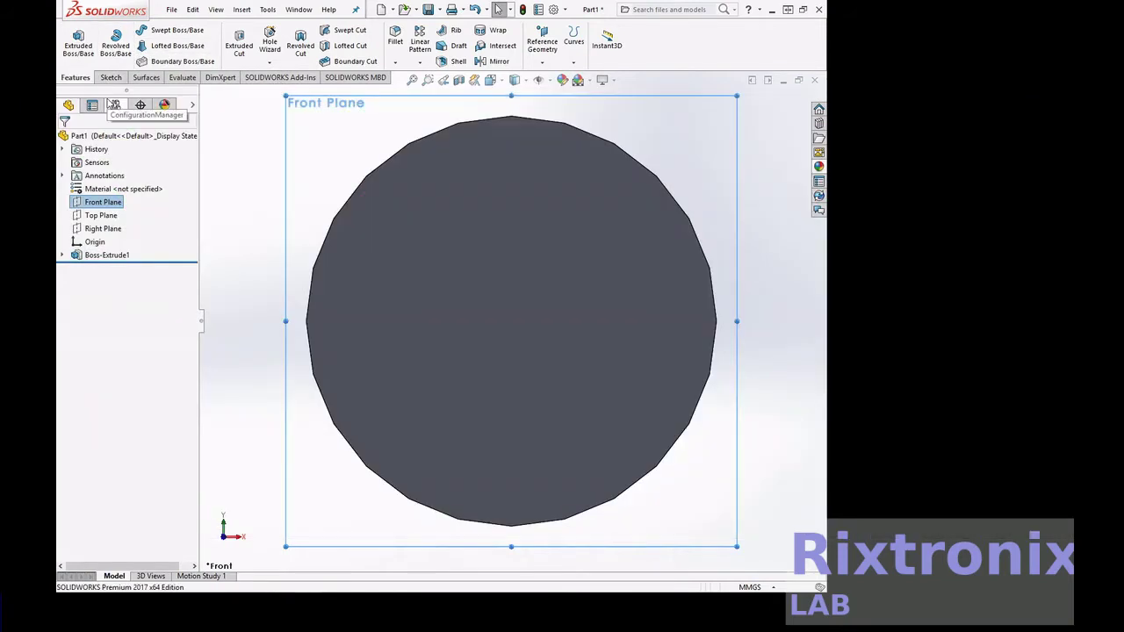
click(111, 77)
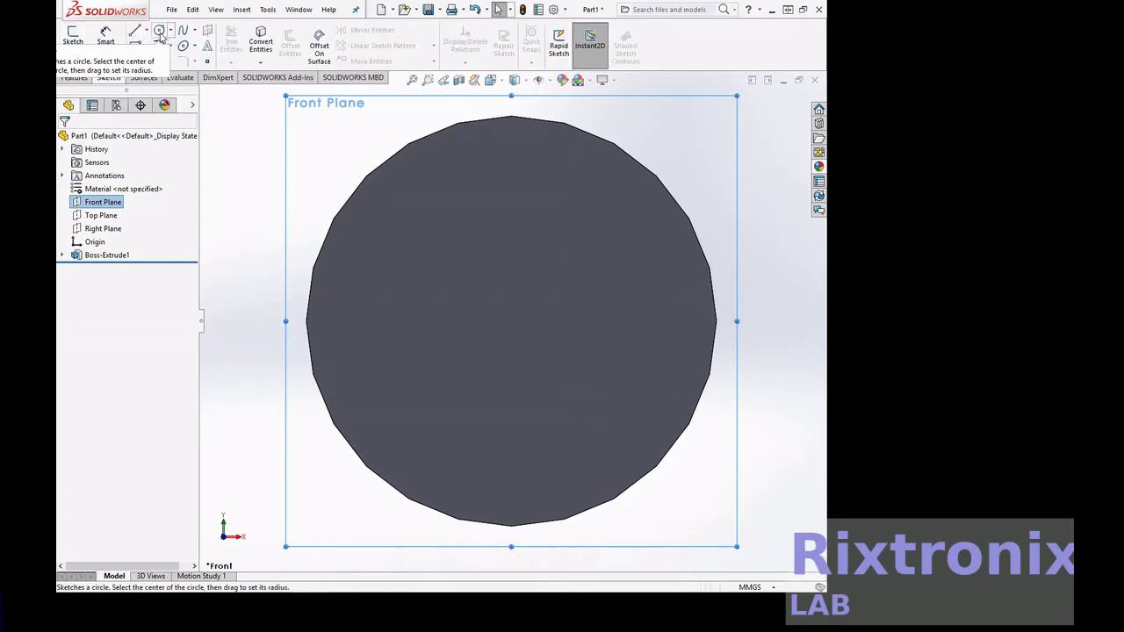
click(160, 34)
click(512, 318)
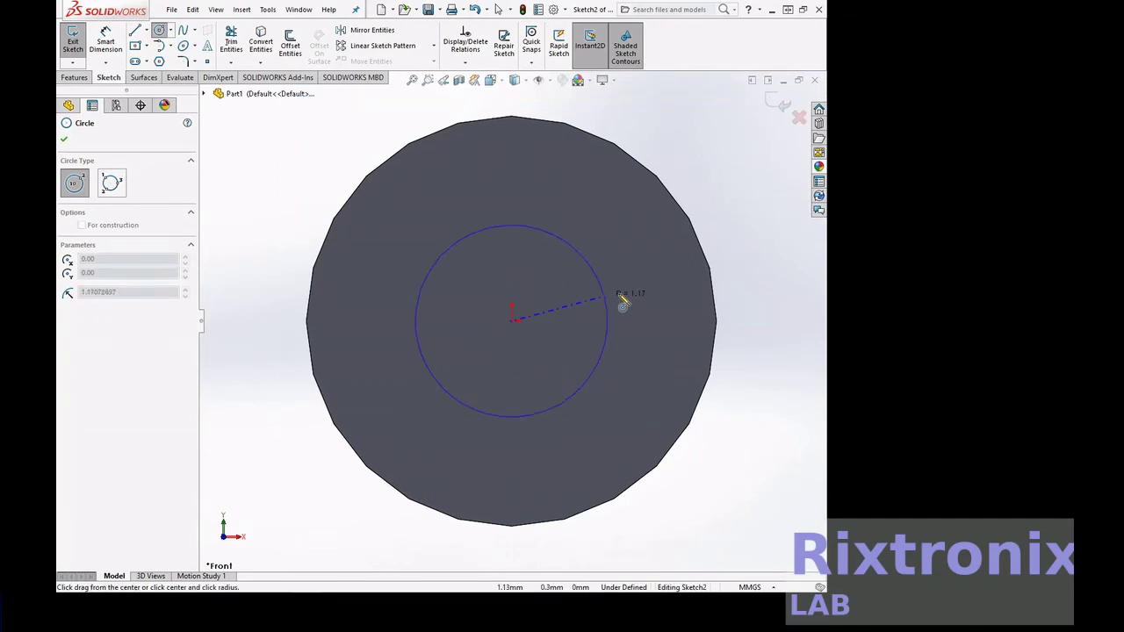
key(Escape)
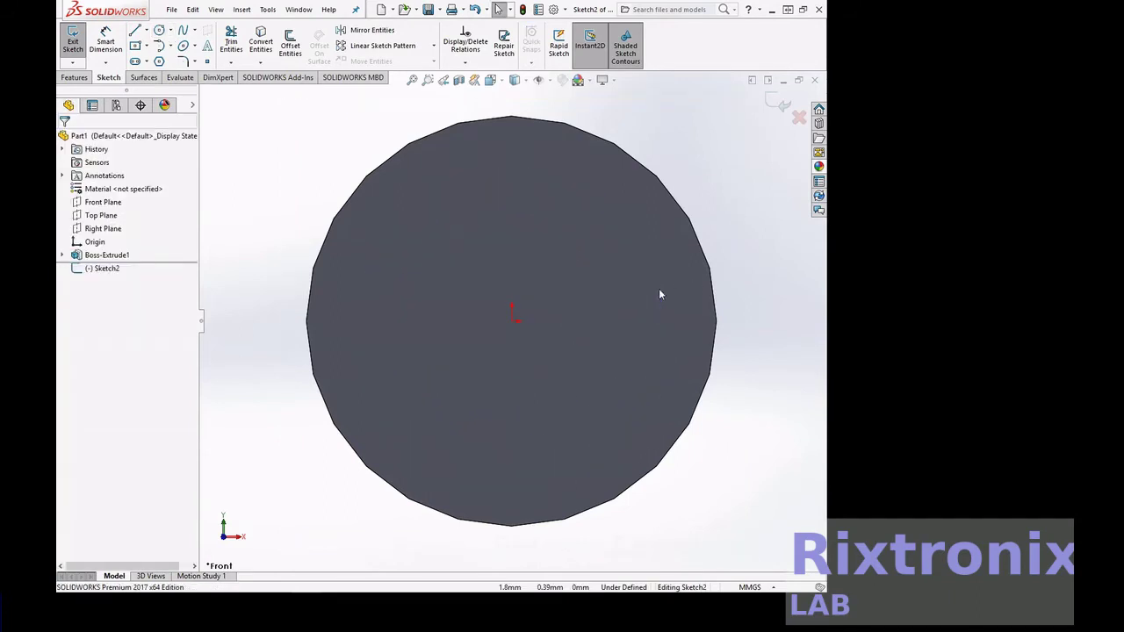
- Draw a centre-point arc from the origin almost fully around the rod's edge, about 347°
click(171, 47)
click(195, 61)
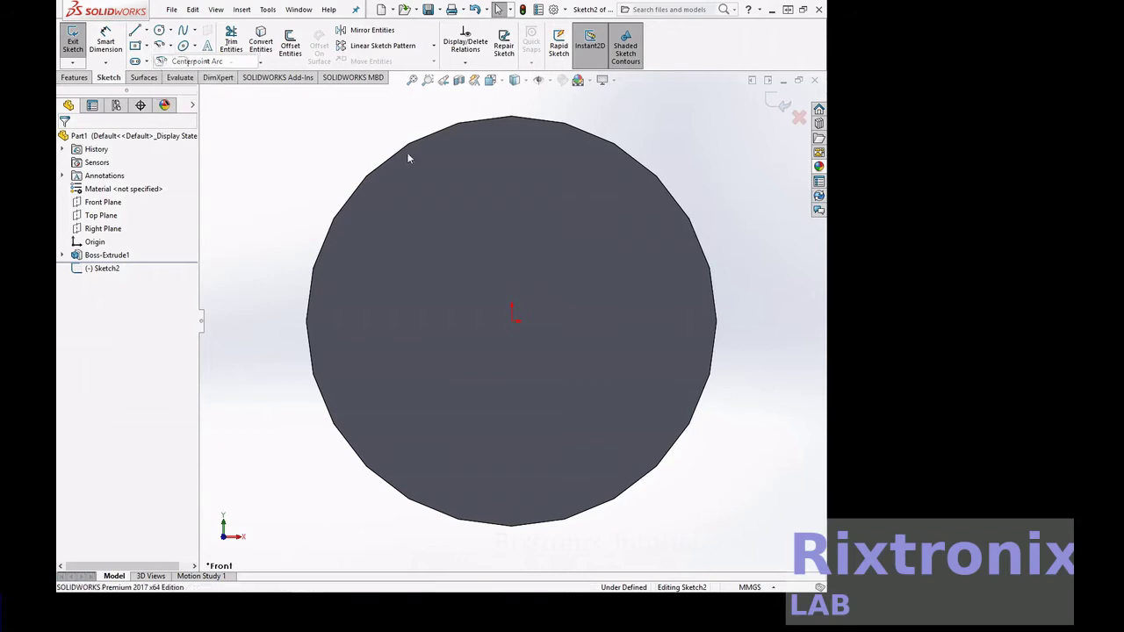
click(513, 317)
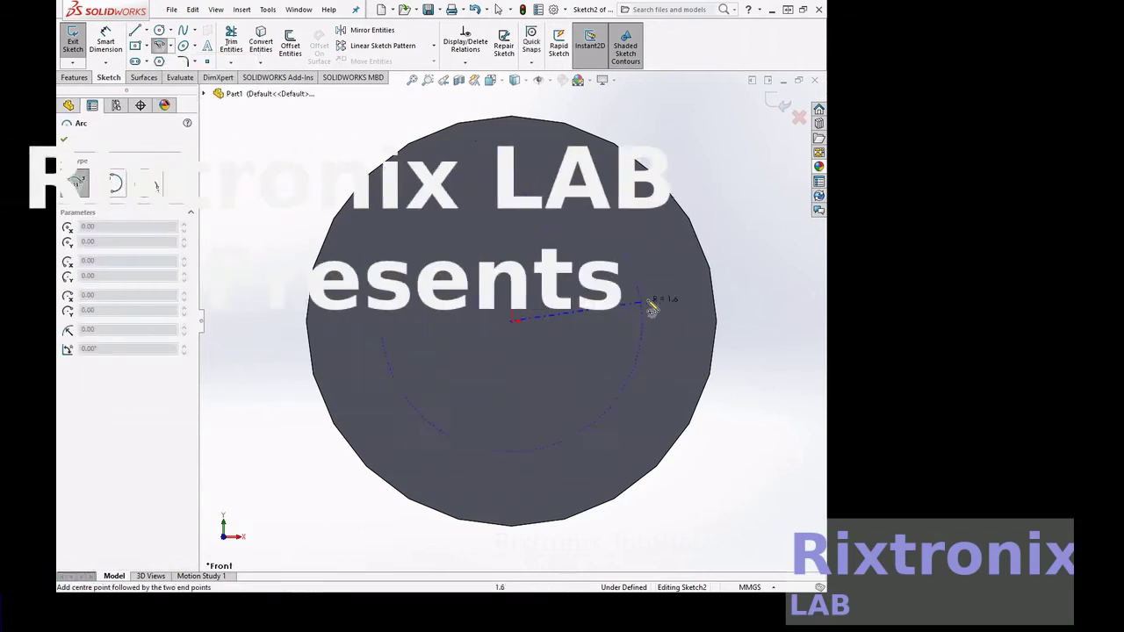
click(715, 292)
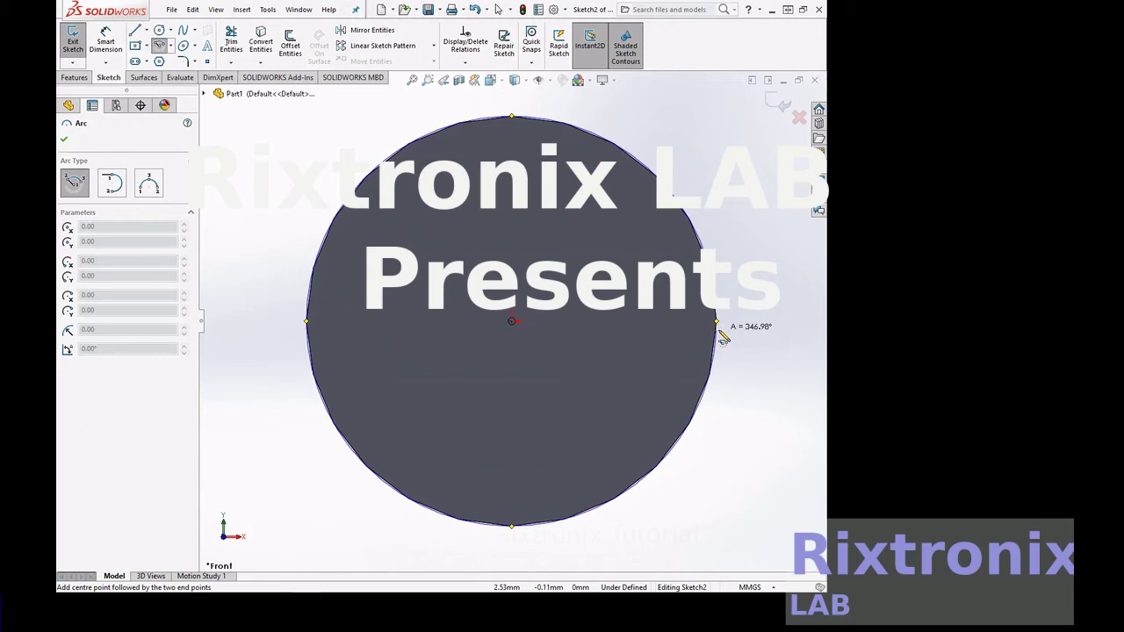
click(720, 333)
key(Escape)
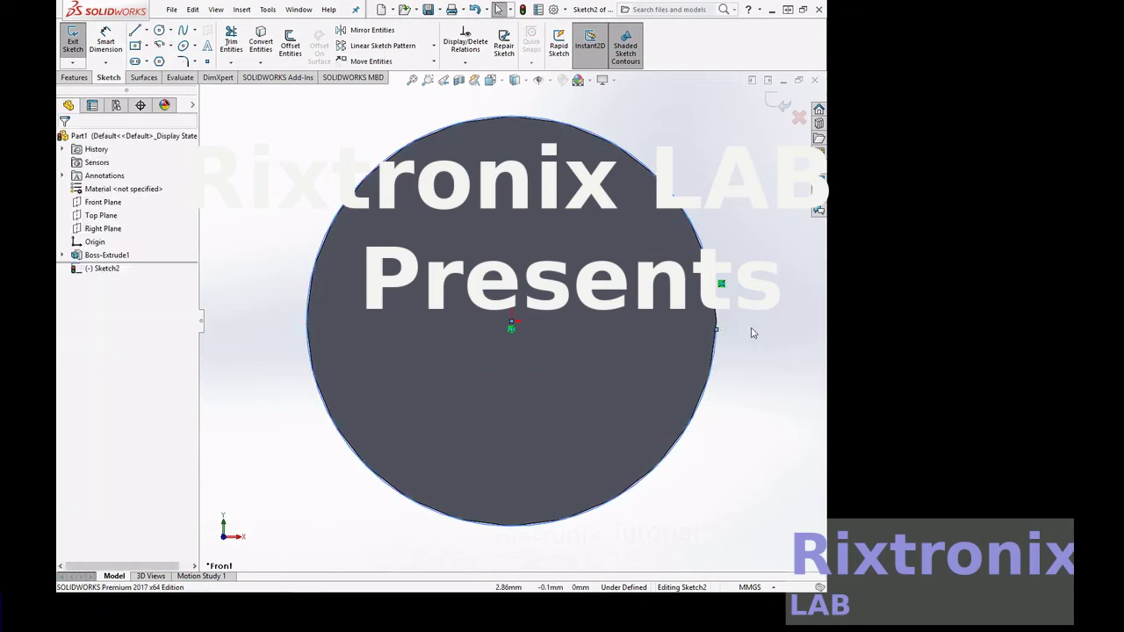
click(73, 40)
- Rotate the model to a straight face-on view of the rod and zoom to fit
right_click(686, 167)
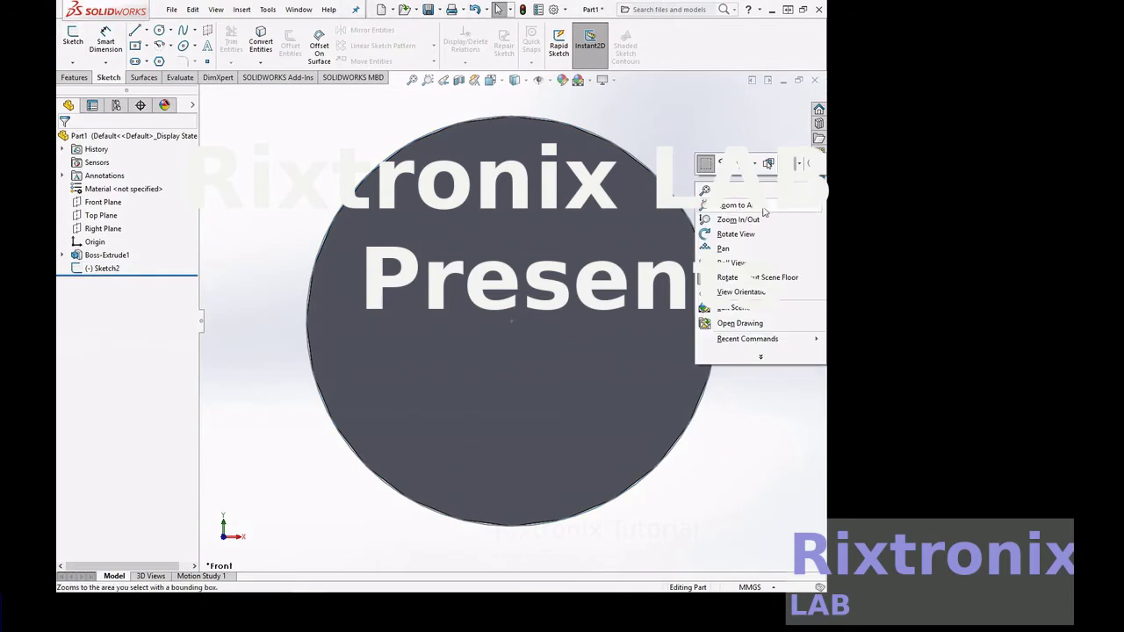
click(762, 231)
drag(762, 231, 781, 227)
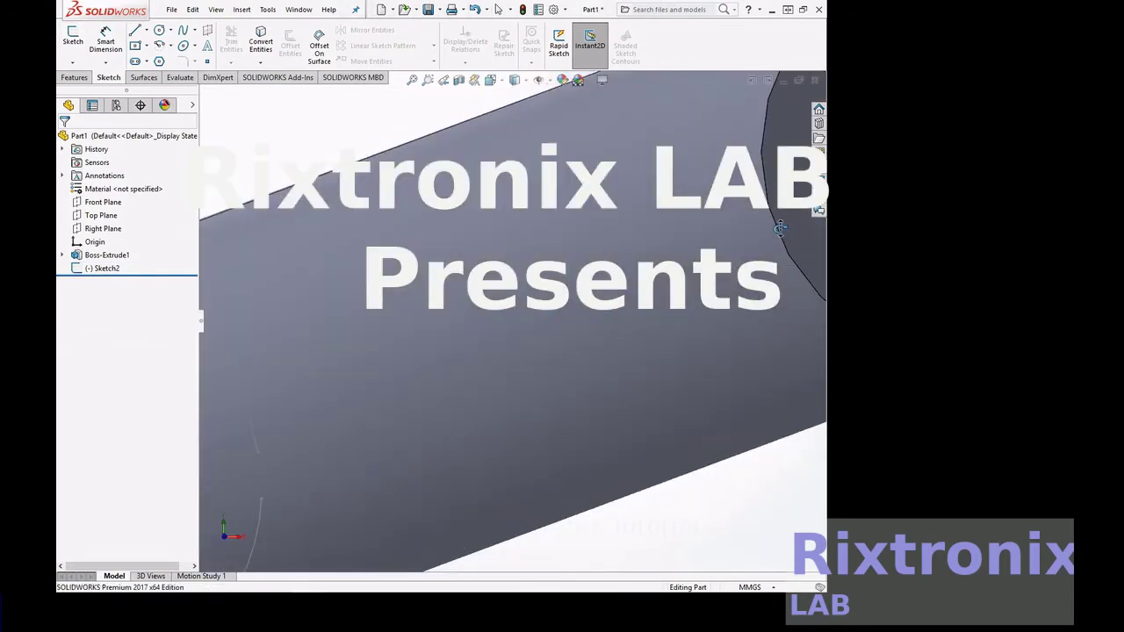
click(104, 217)
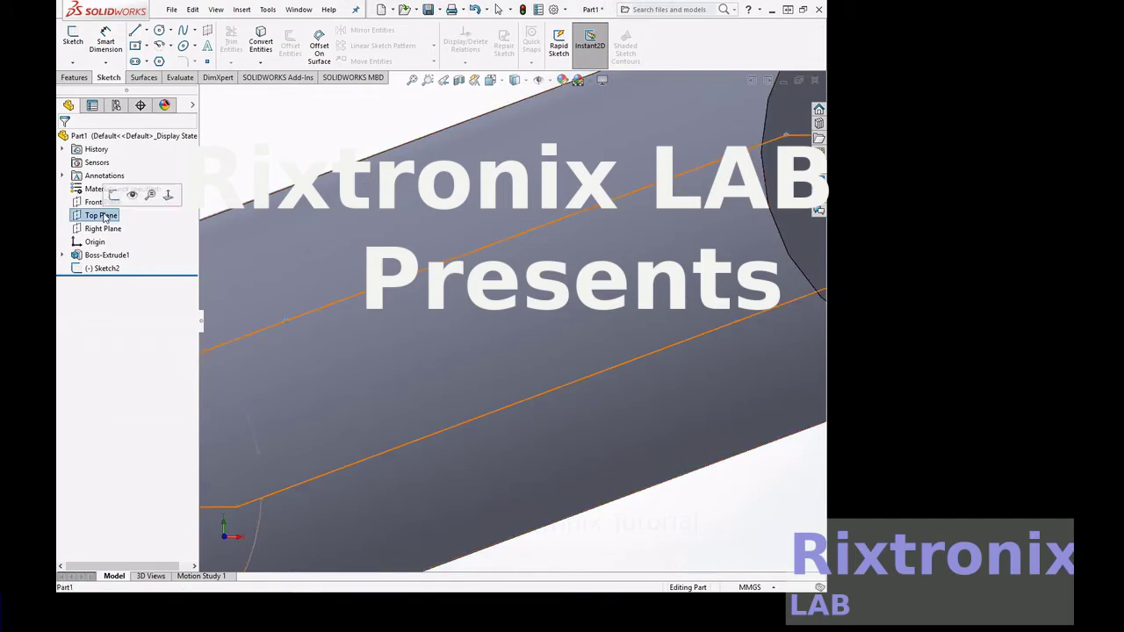
right_click(252, 147)
click(301, 229)
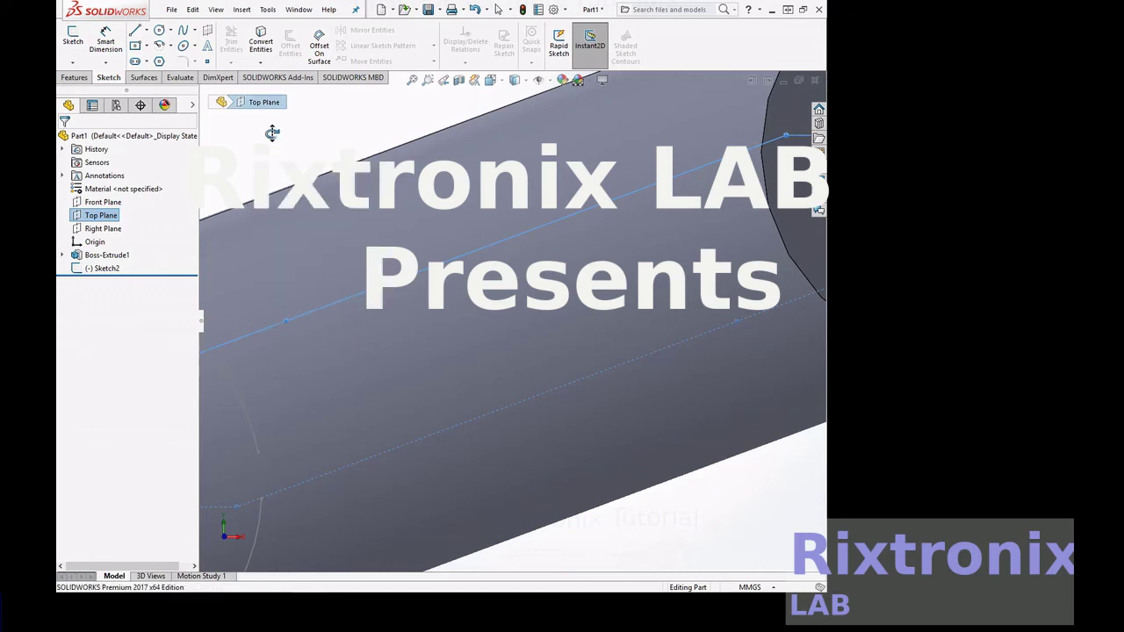
drag(273, 132, 287, 157)
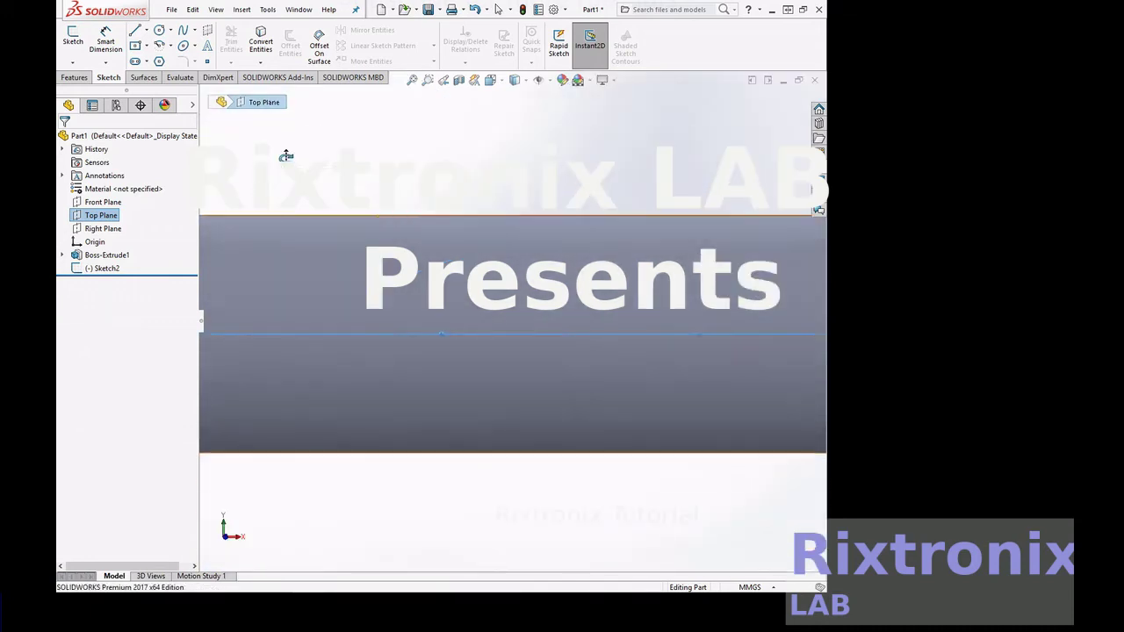
key(f)
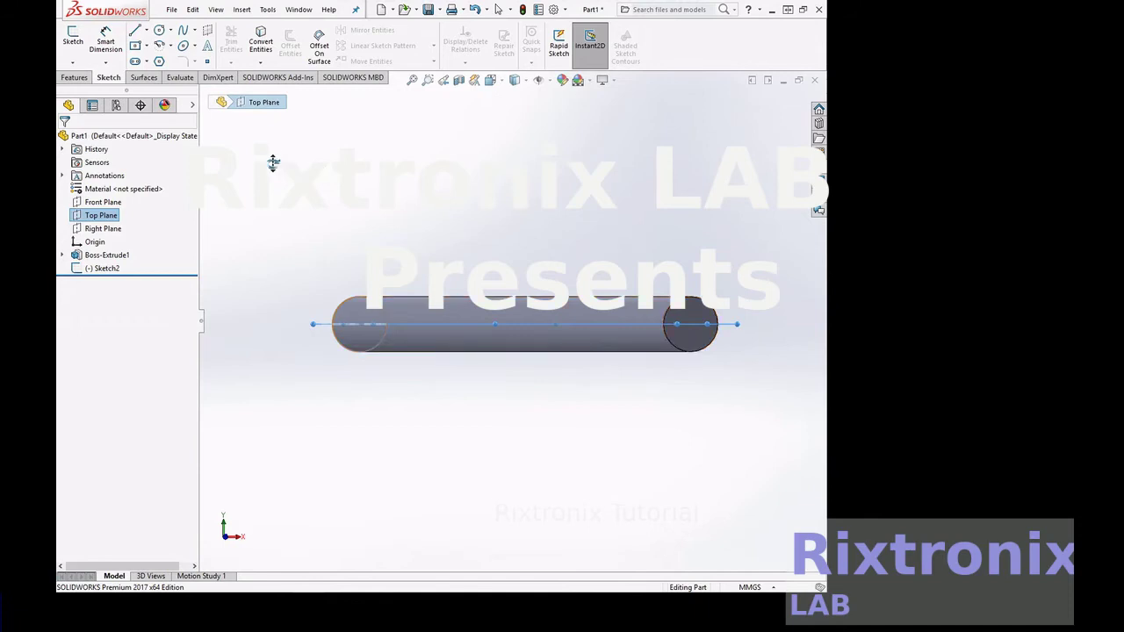
- Select Sketch2 and zoom in closely on the rod's left end
click(101, 269)
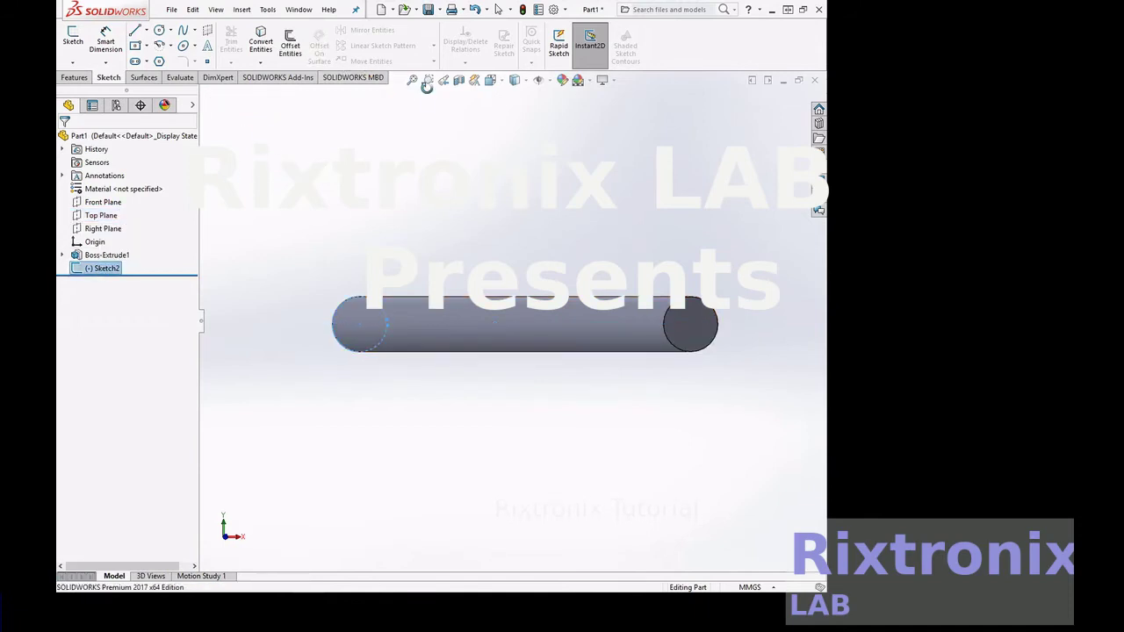
click(427, 81)
drag(342, 285, 422, 348)
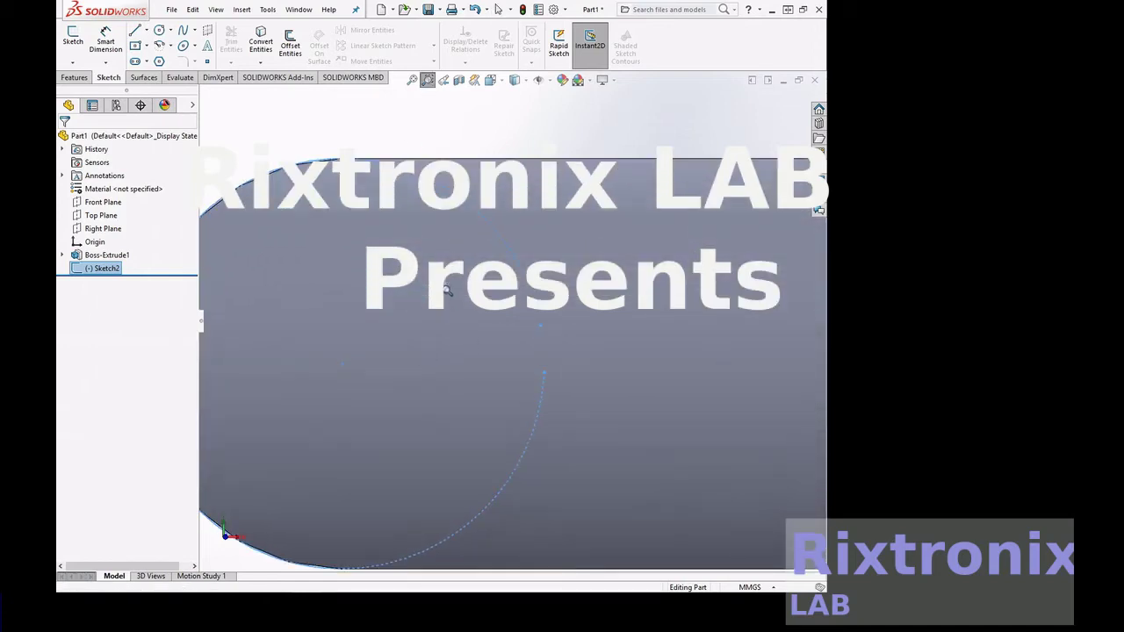
click(102, 230)
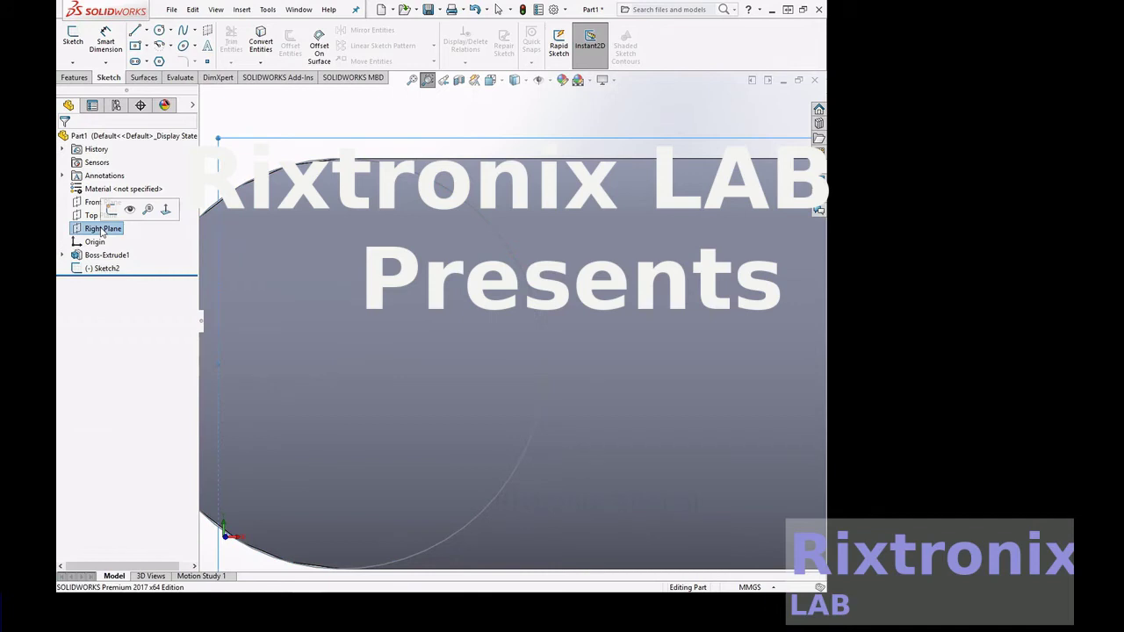
- Start Sketch3 on the Top Plane with the Polygon tool, then cancel the polygon
click(92, 217)
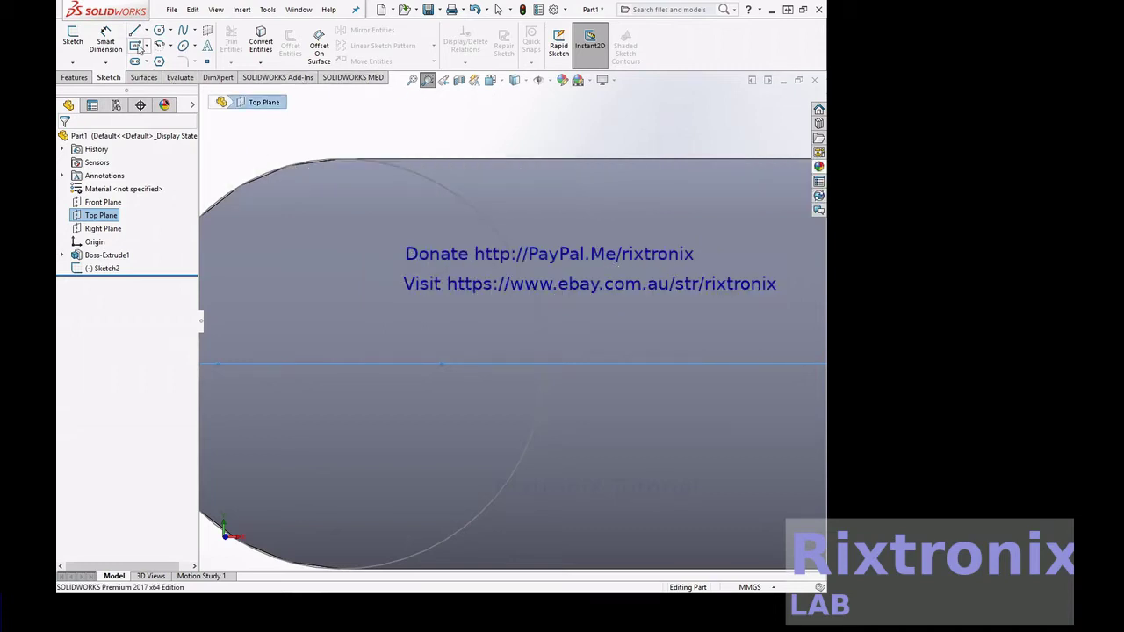
click(160, 62)
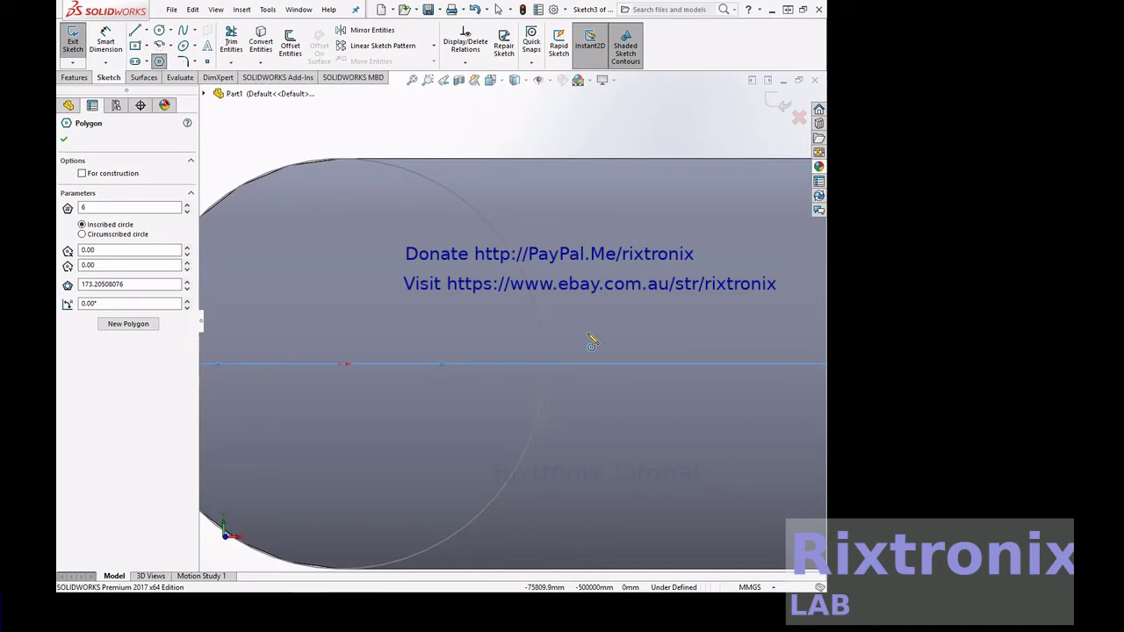
key(Escape)
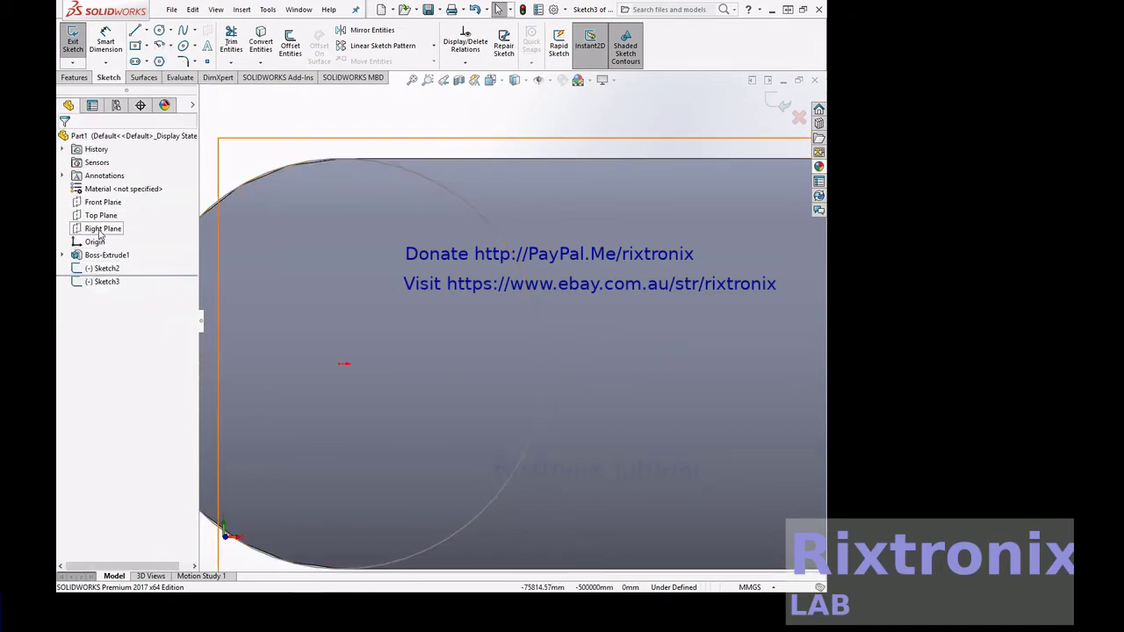
click(101, 215)
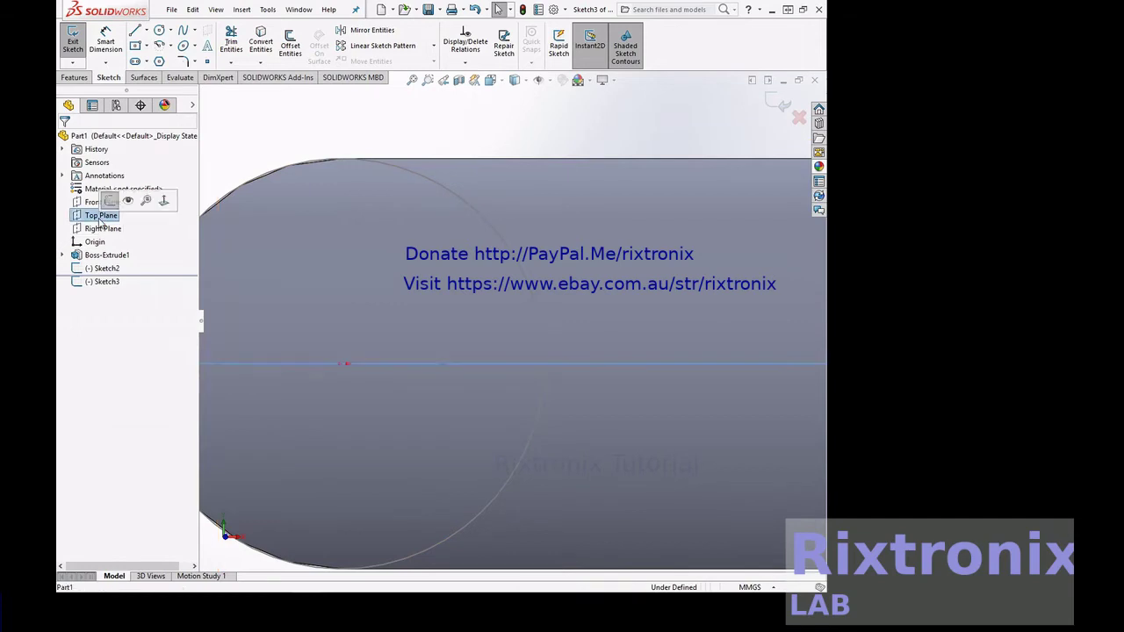
right_click(409, 106)
mouse_move(458, 129)
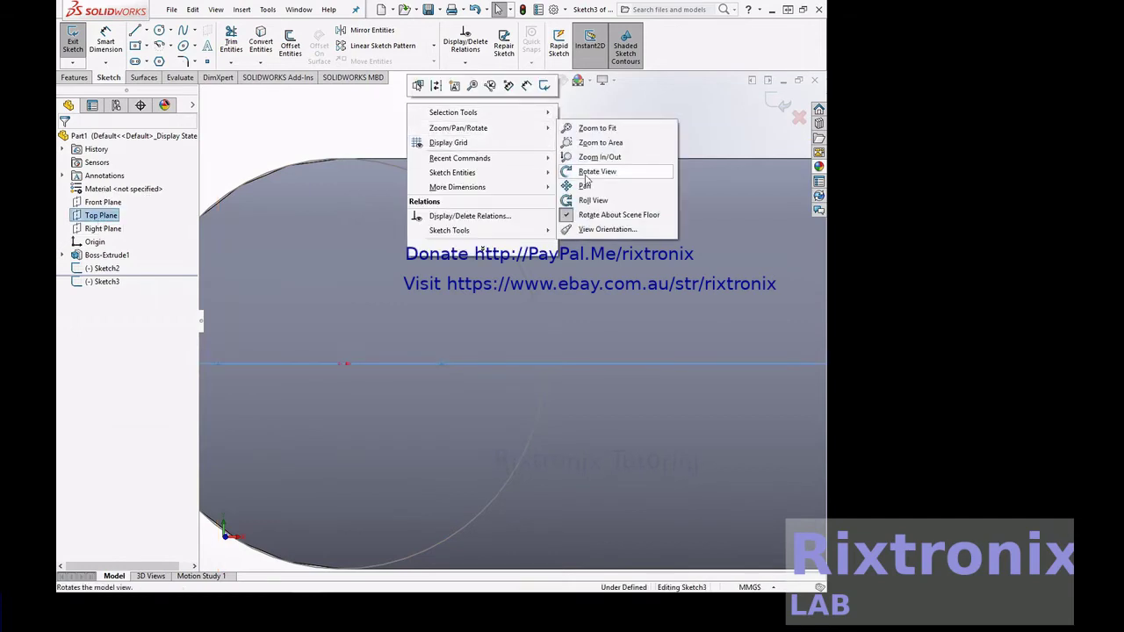
click(588, 173)
- Tilt the view and confirm Plane1 from Top Plane and Point1@Sketch2
mouse_move(598, 131)
mouse_down()
mouse_move(600, 143)
mouse_move(602, 131)
mouse_up()
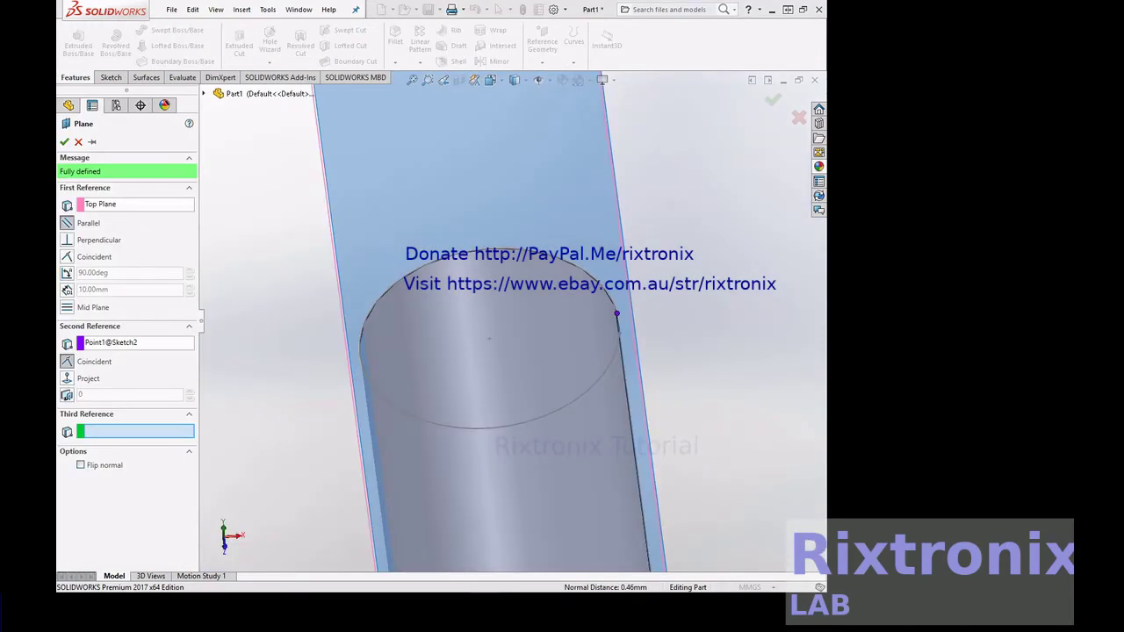
click(66, 142)
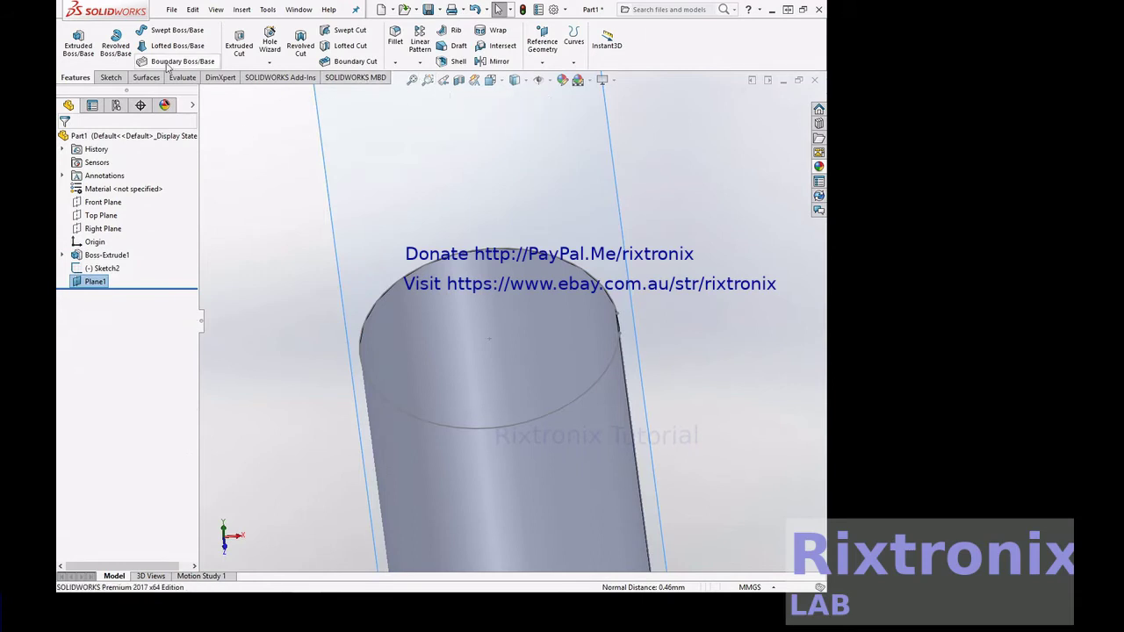
- In a new sketch at the rod's end, place a shape leaving a radius 2.50 circle at the origin
click(114, 77)
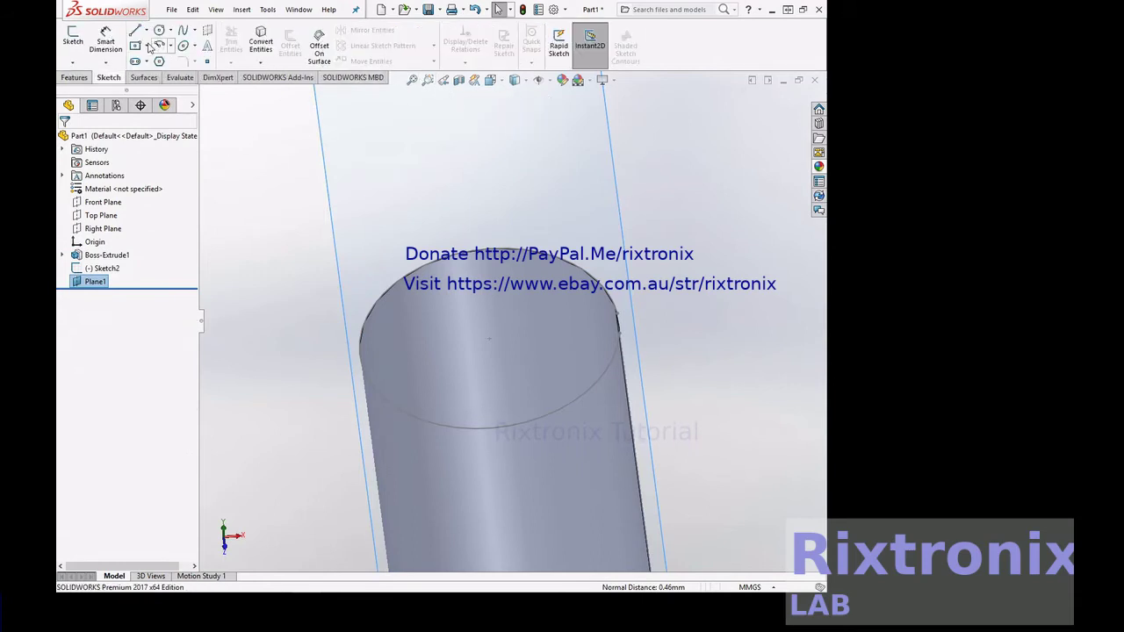
click(159, 61)
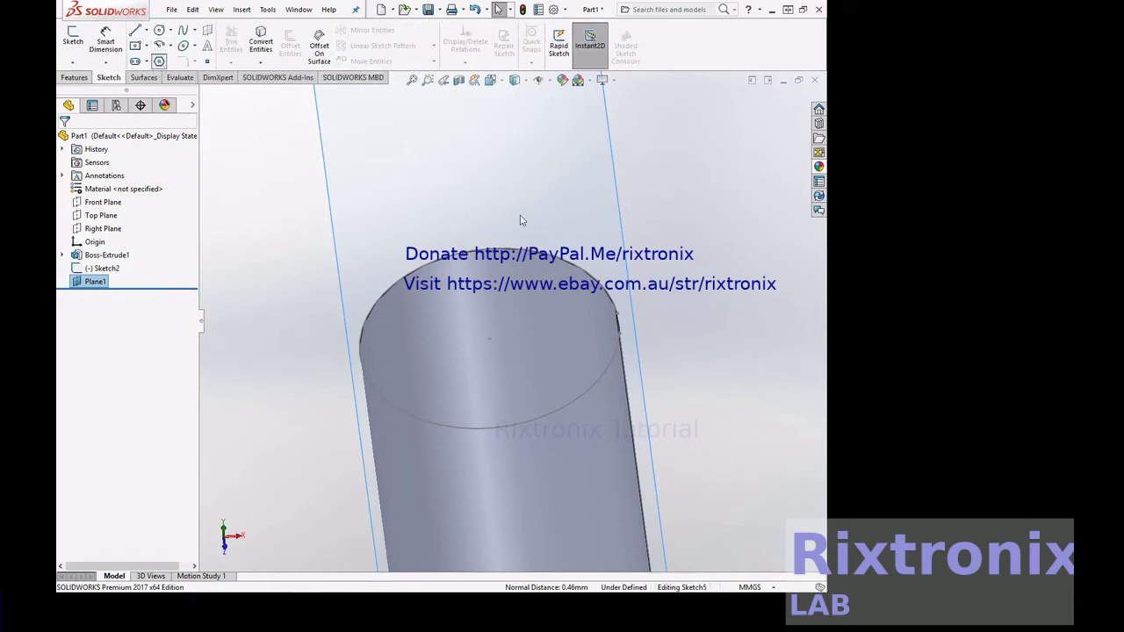
click(613, 317)
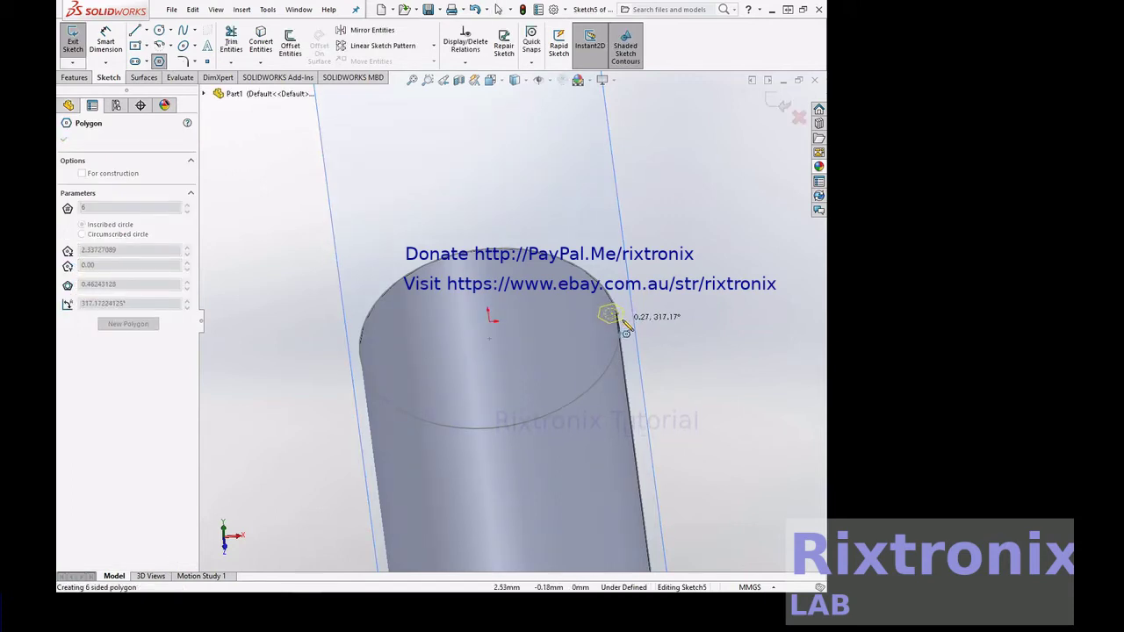
click(628, 330)
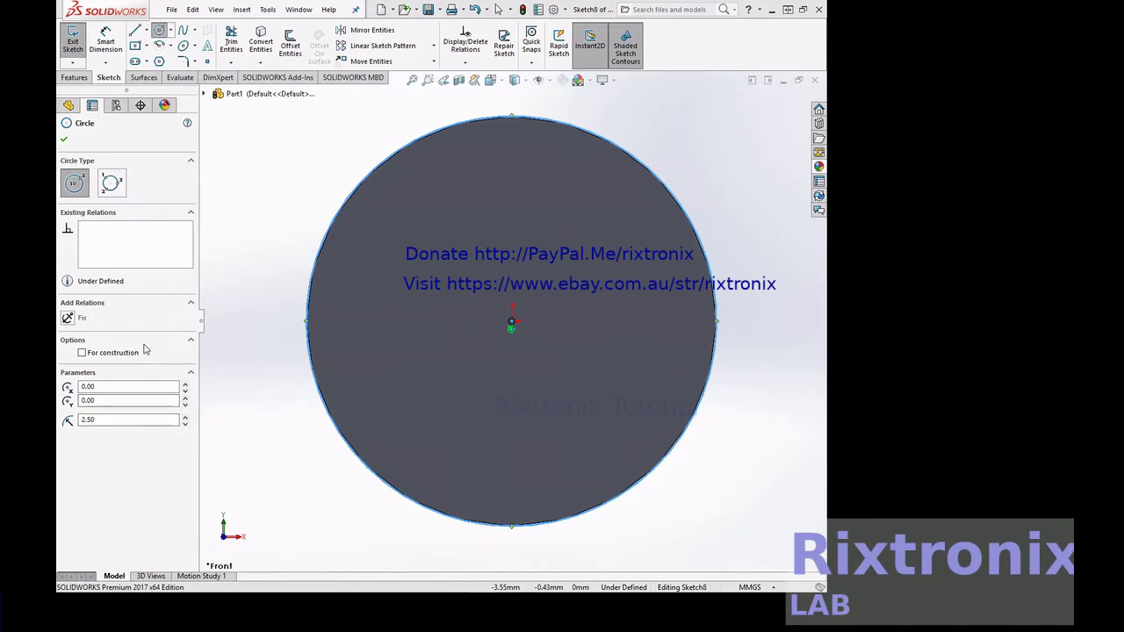
- Search the Insert menu and Features Curves flyout for Insert > Curve > Helix/Spiral
click(240, 10)
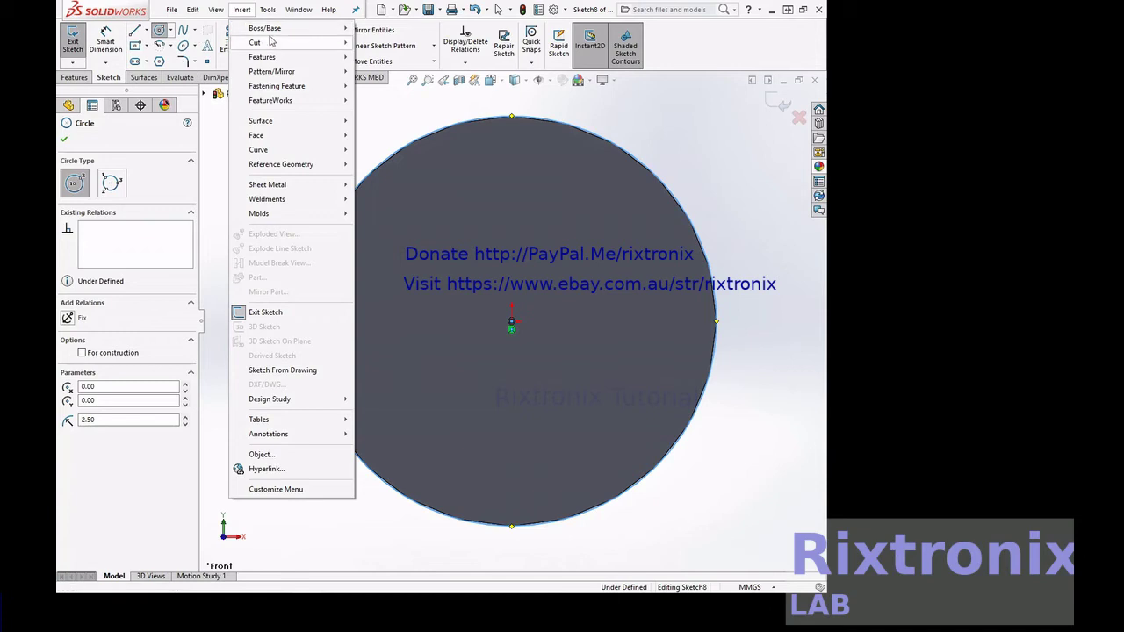
mouse_move(255, 42)
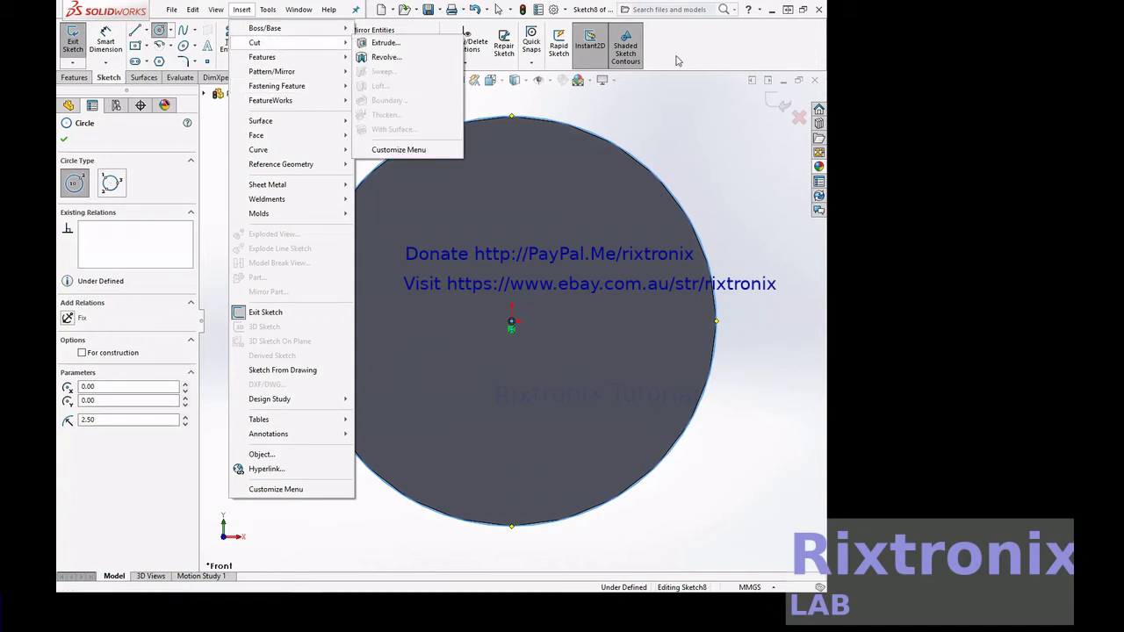
click(676, 60)
click(76, 77)
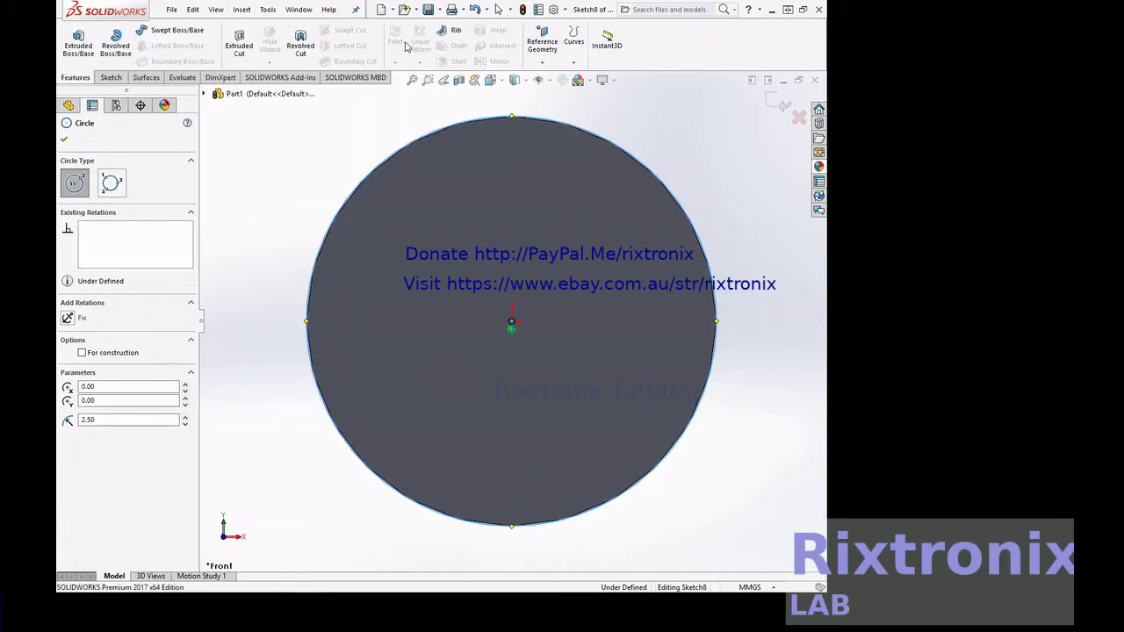
click(573, 65)
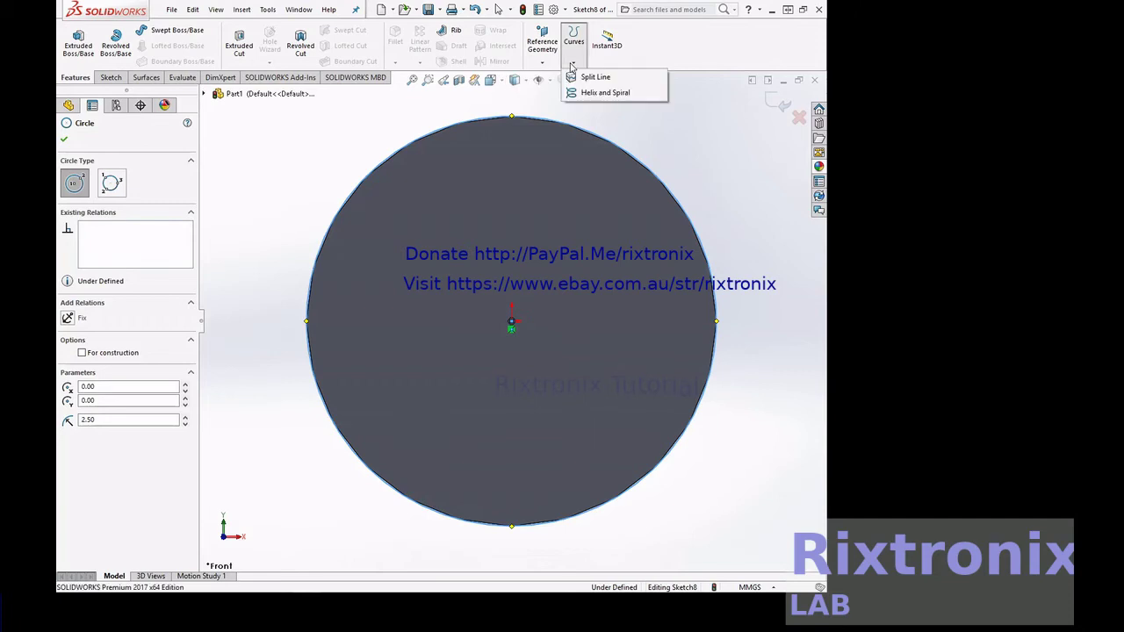
click(297, 14)
click(247, 10)
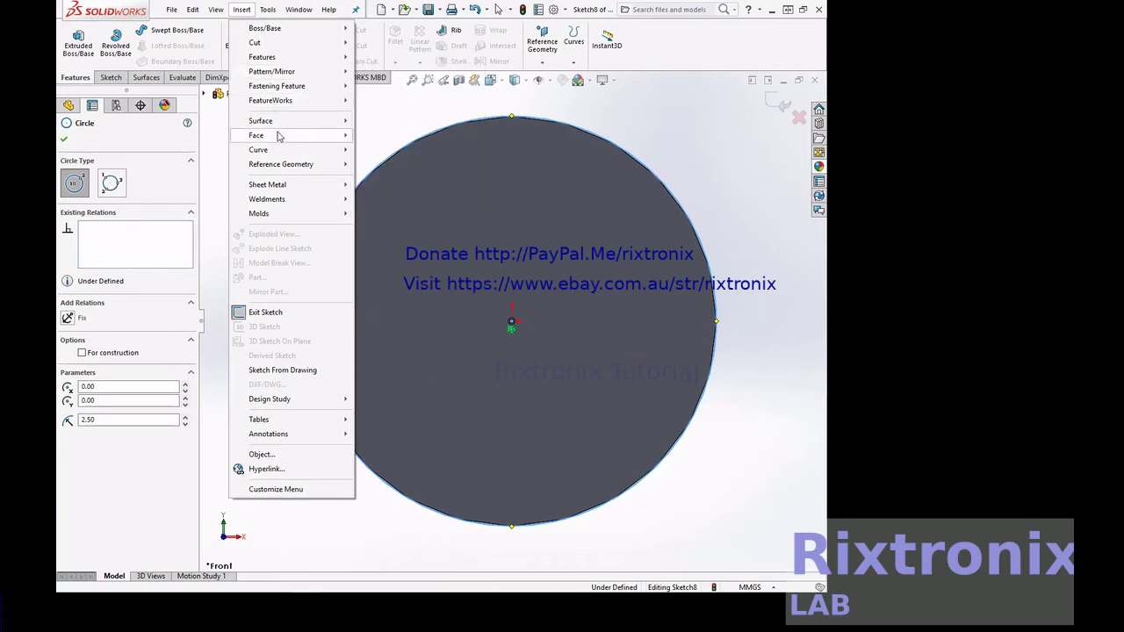
mouse_move(258, 149)
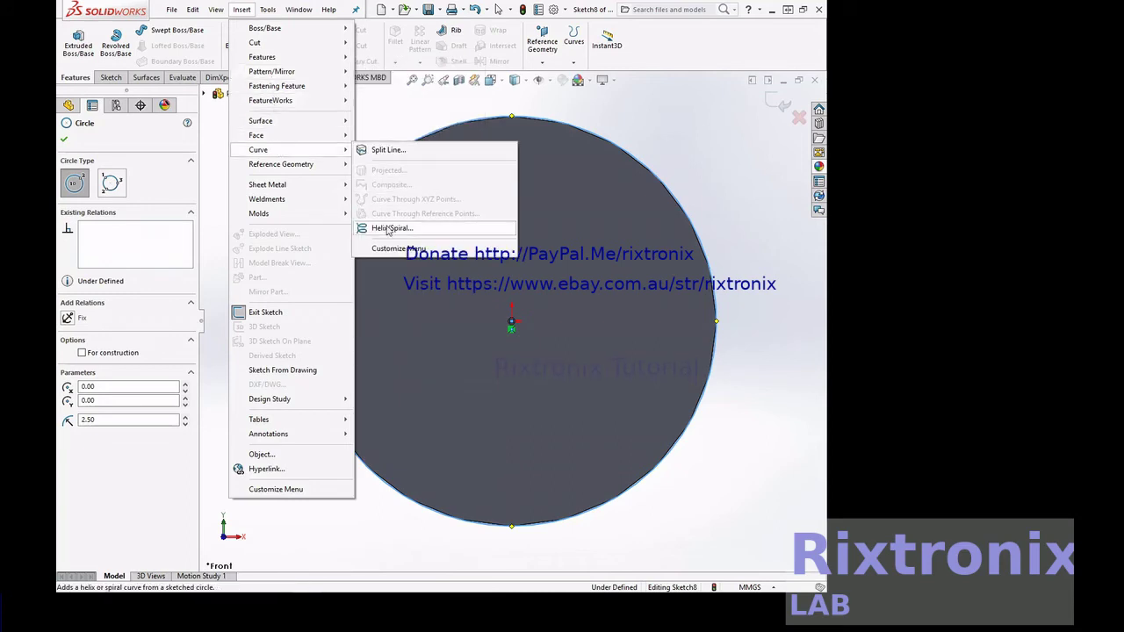
- Create a helix on the circle with 5 revolutions and 10 mm pitch, trying variable then constant pitch
click(391, 227)
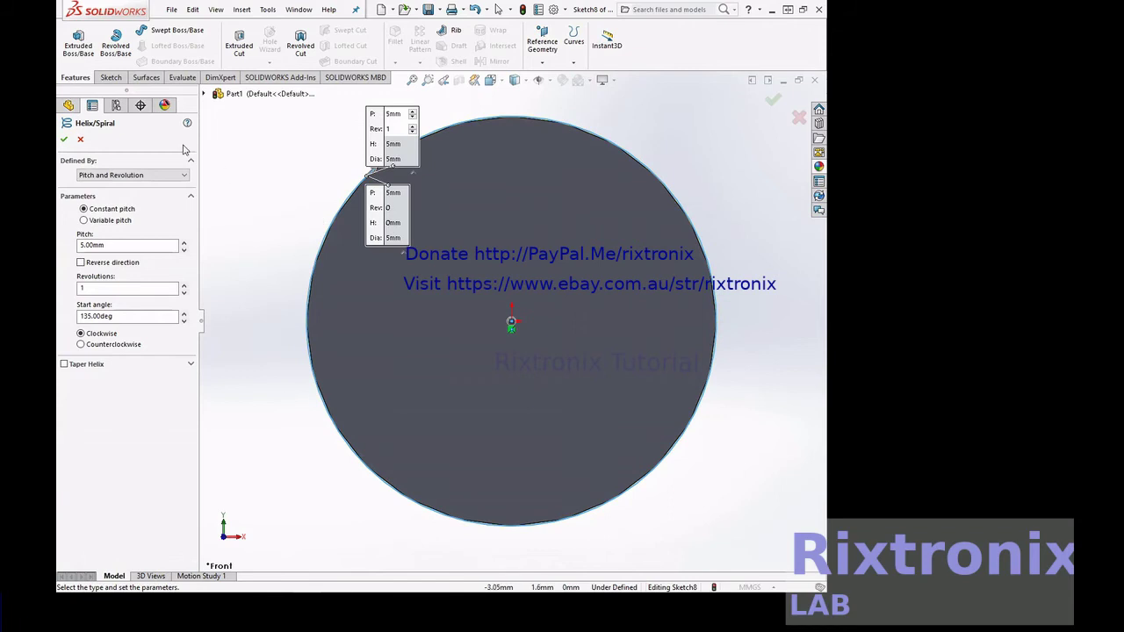
click(107, 289)
drag(107, 289, 71, 293)
text(5)
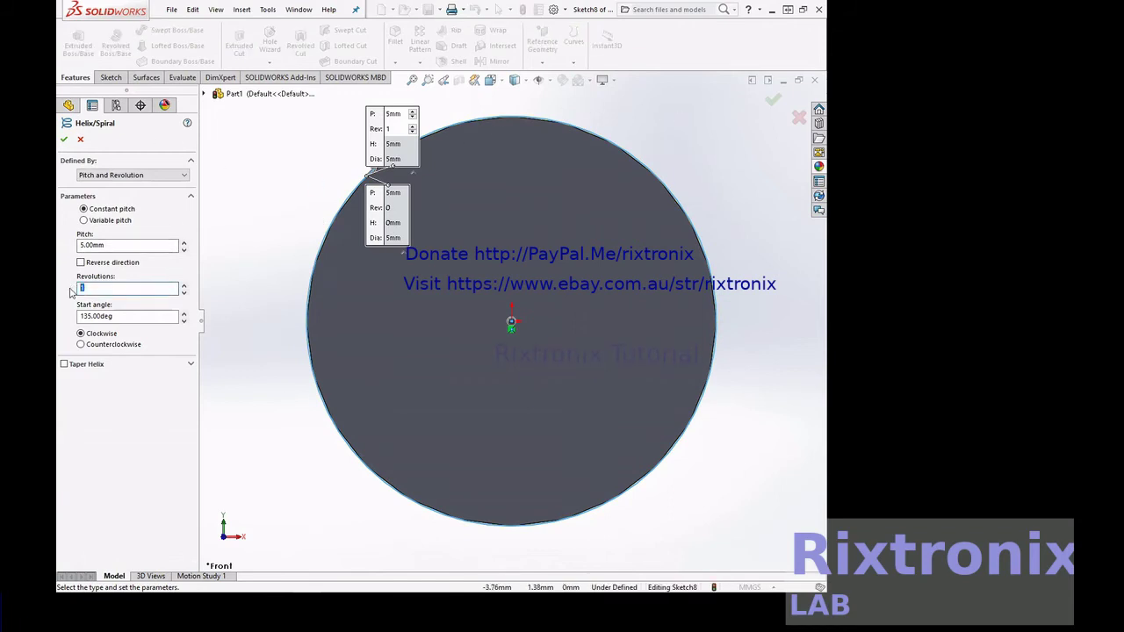
click(528, 81)
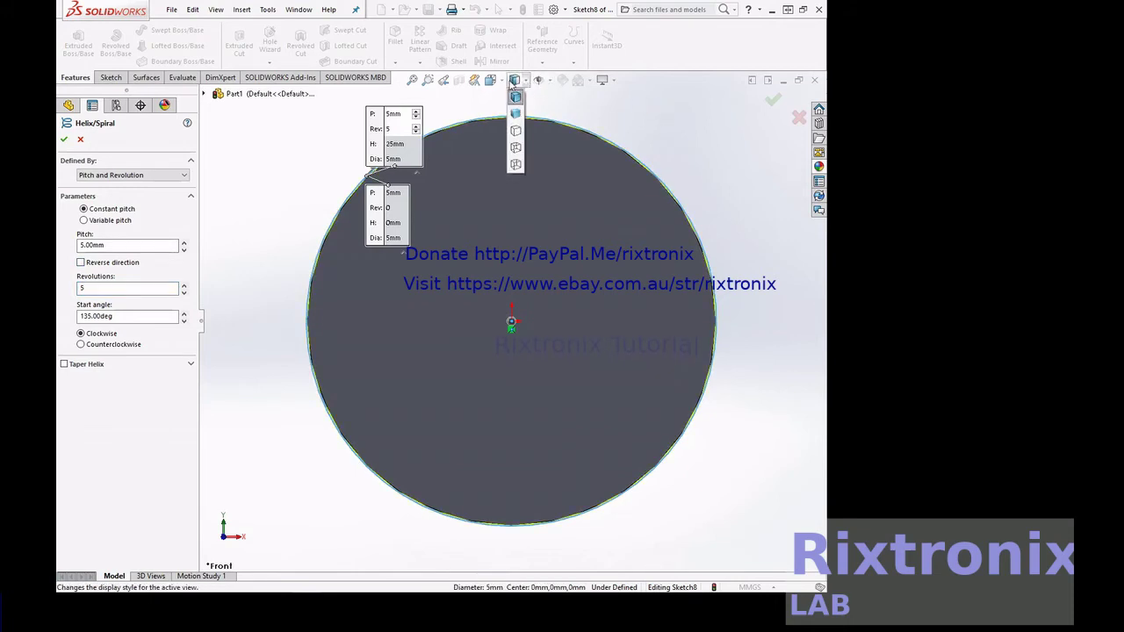
click(490, 80)
click(671, 281)
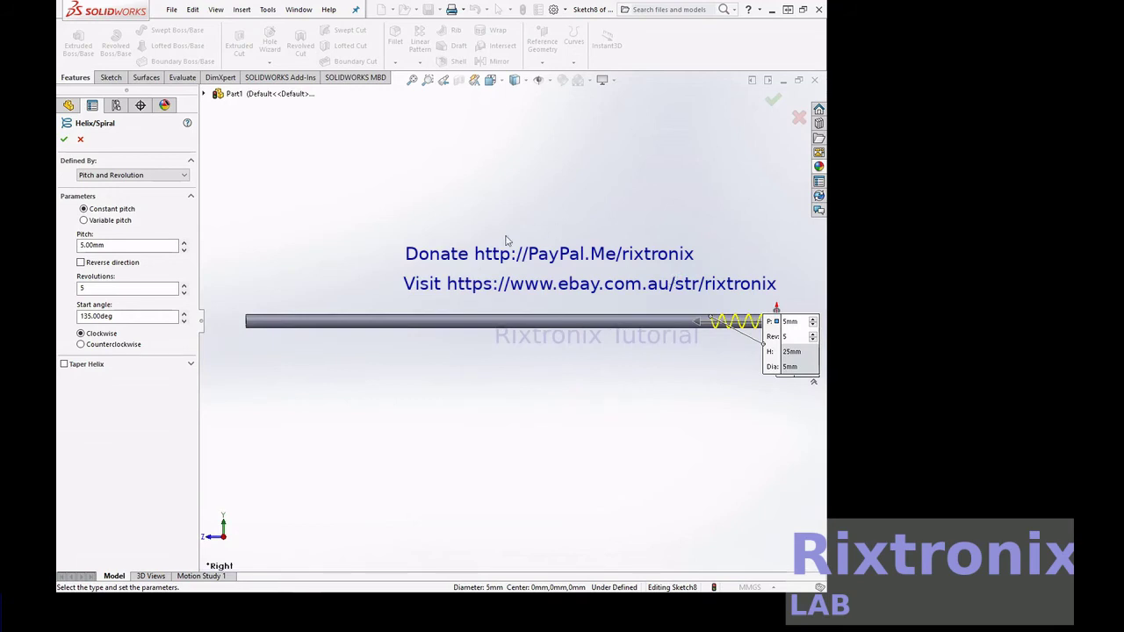
drag(82, 246, 75, 245)
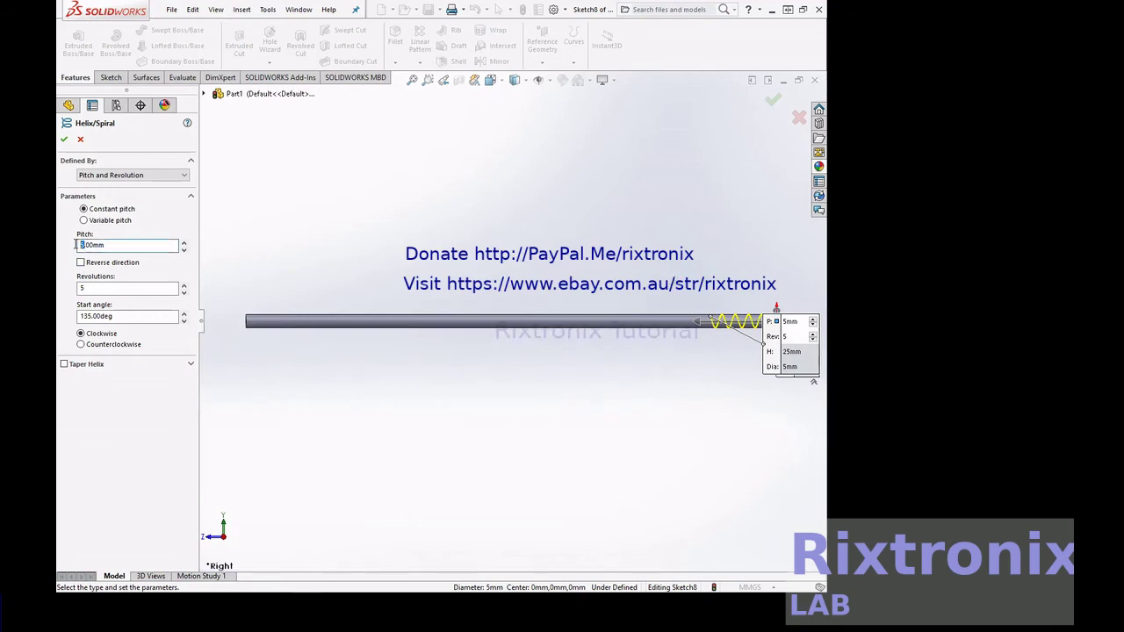
click(148, 222)
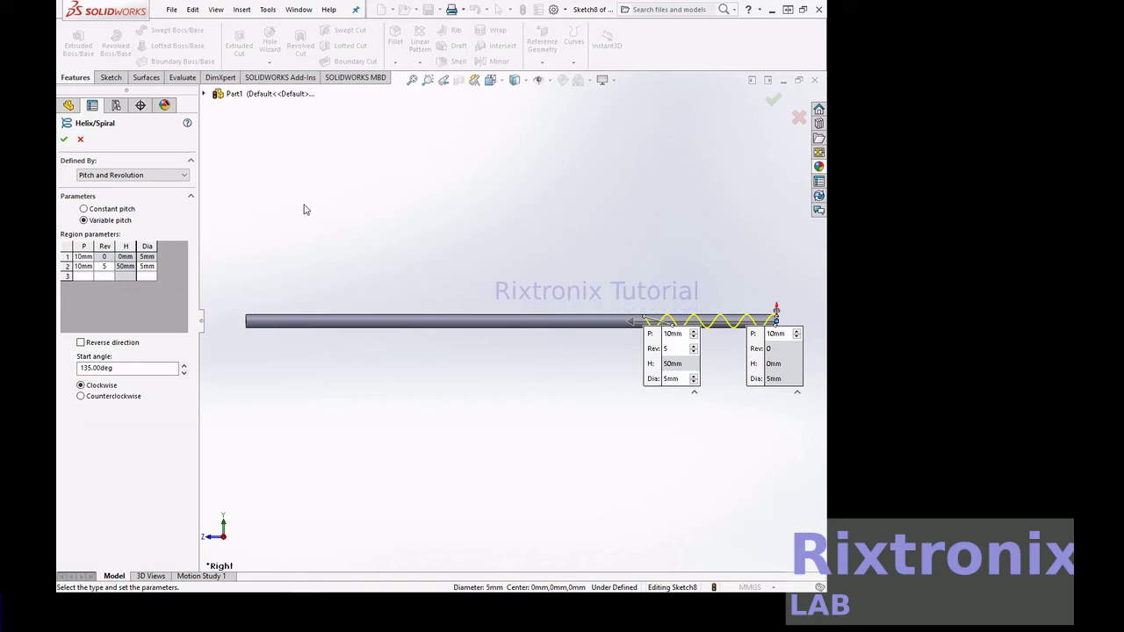
click(85, 209)
text(15)
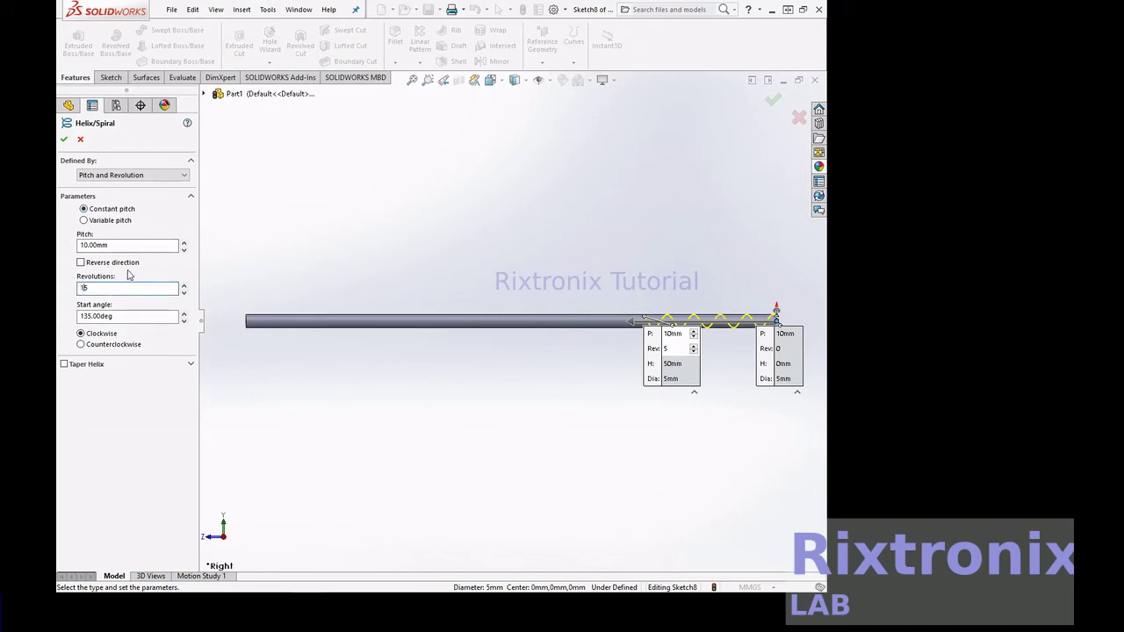
- Set the clockwise helix to 20 mm pitch and 5 revolutions, starting at 135°
click(140, 245)
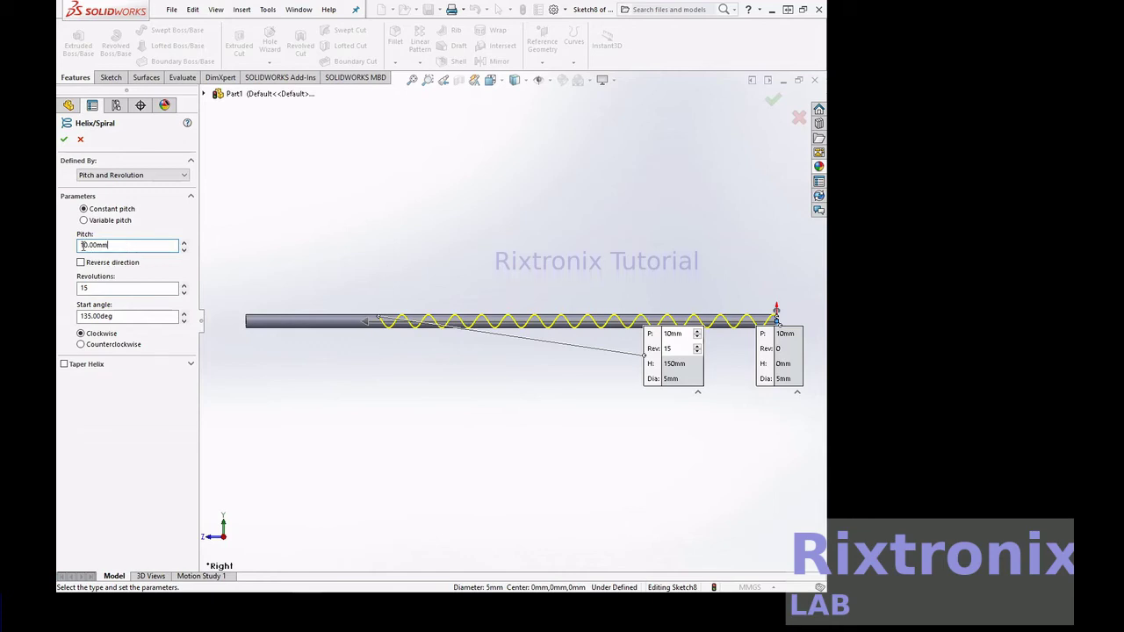
drag(85, 245, 78, 246)
text(2)
click(107, 287)
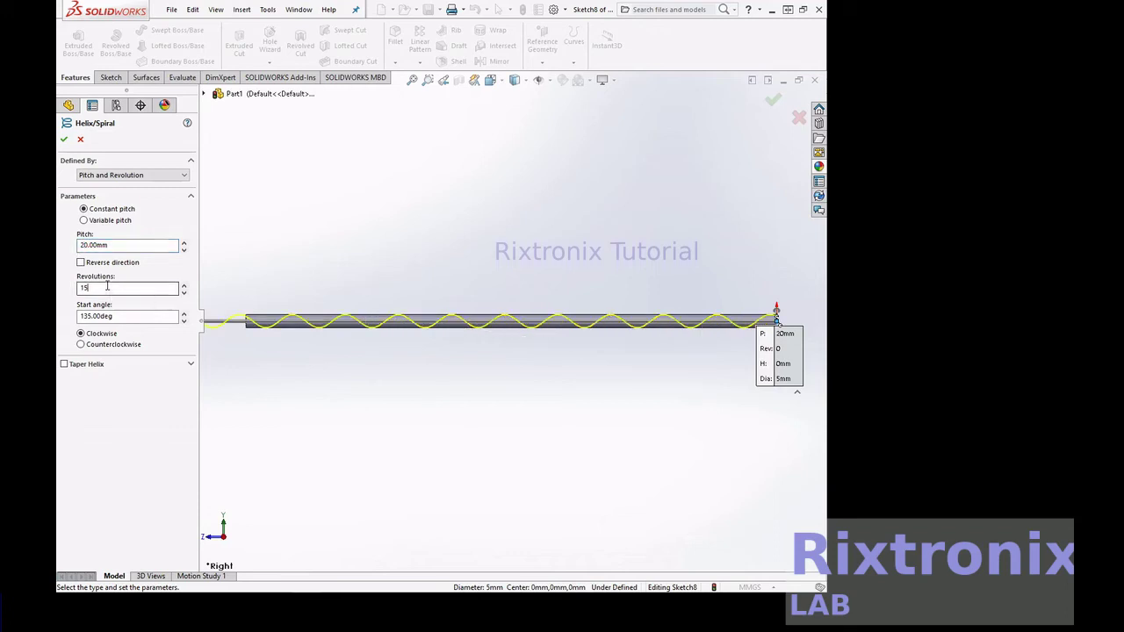
text(1)
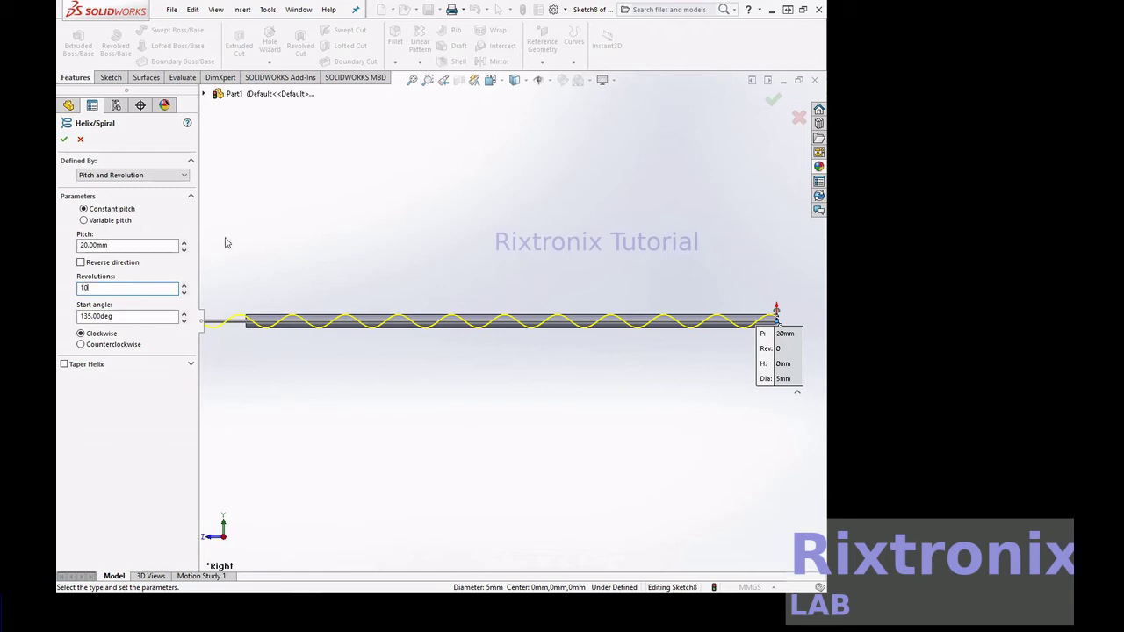
double_click(145, 283)
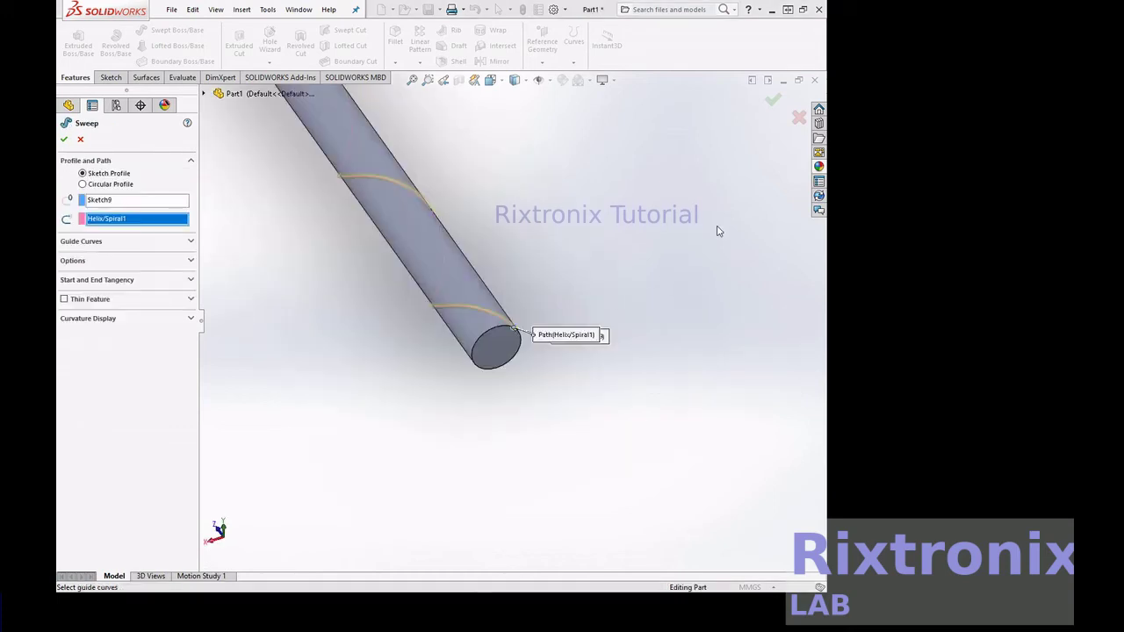
right_click(718, 232)
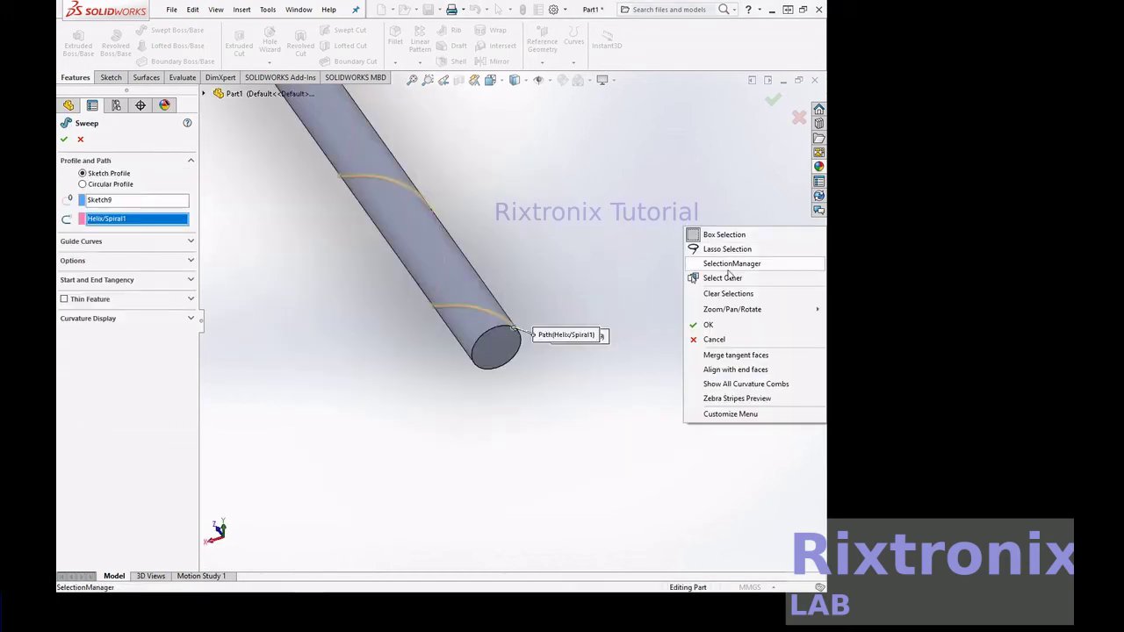
mouse_move(731, 309)
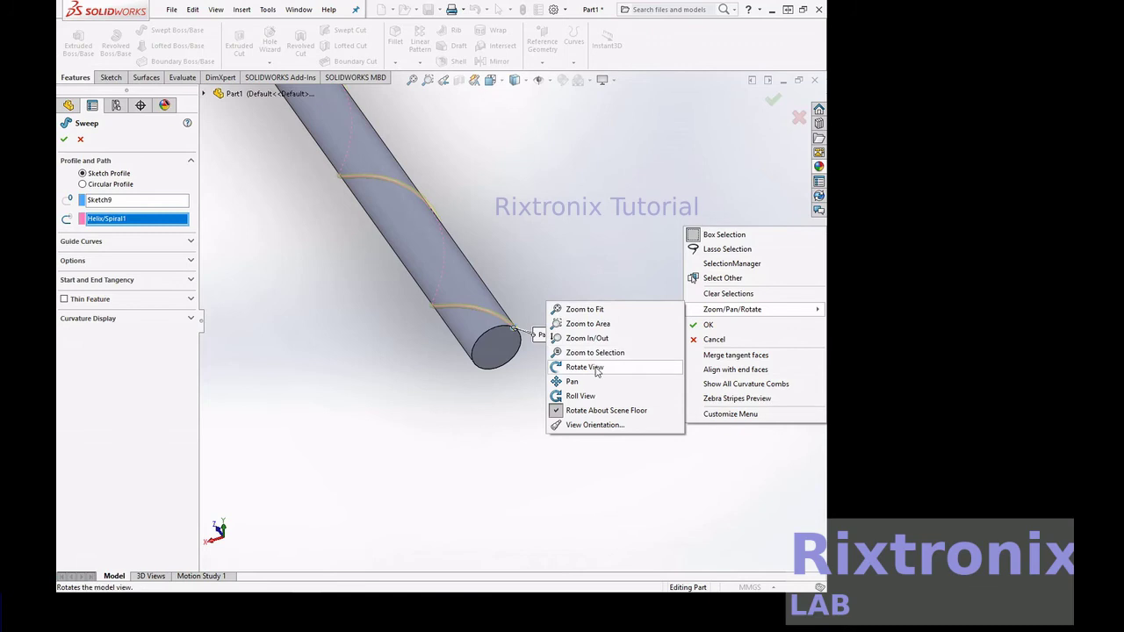
- Rotate the view to check the Sketch9 profile along the helix, then accept Sweep1
click(595, 369)
mouse_move(597, 351)
mouse_down()
mouse_move(635, 236)
mouse_move(683, 187)
mouse_move(642, 216)
mouse_move(574, 313)
mouse_up()
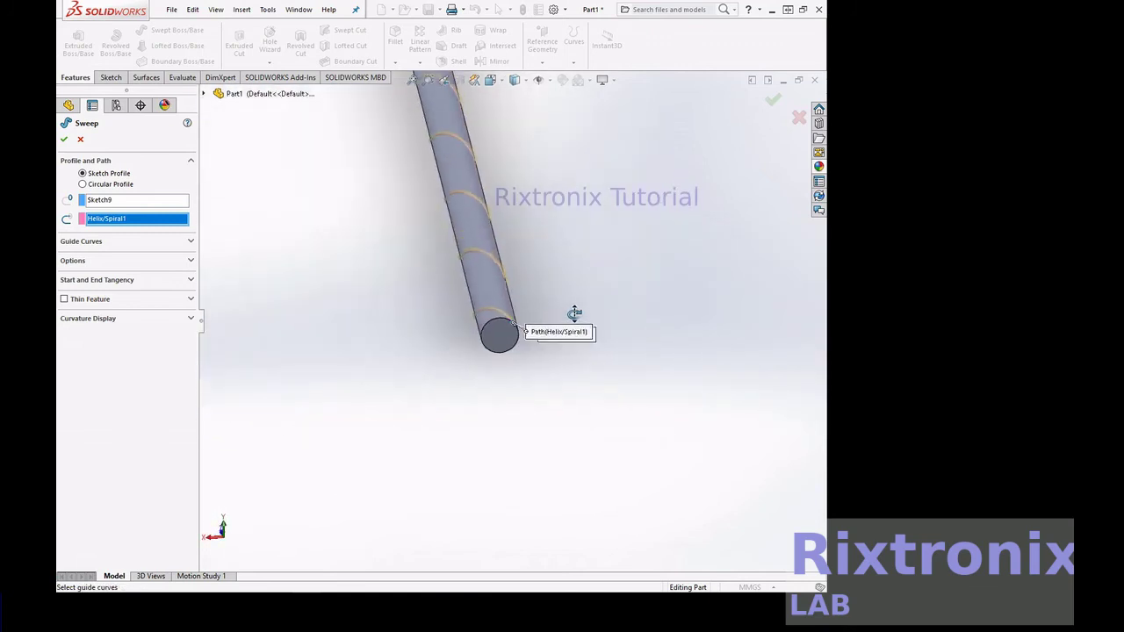
key(Left)
key(Left)
key(Left)
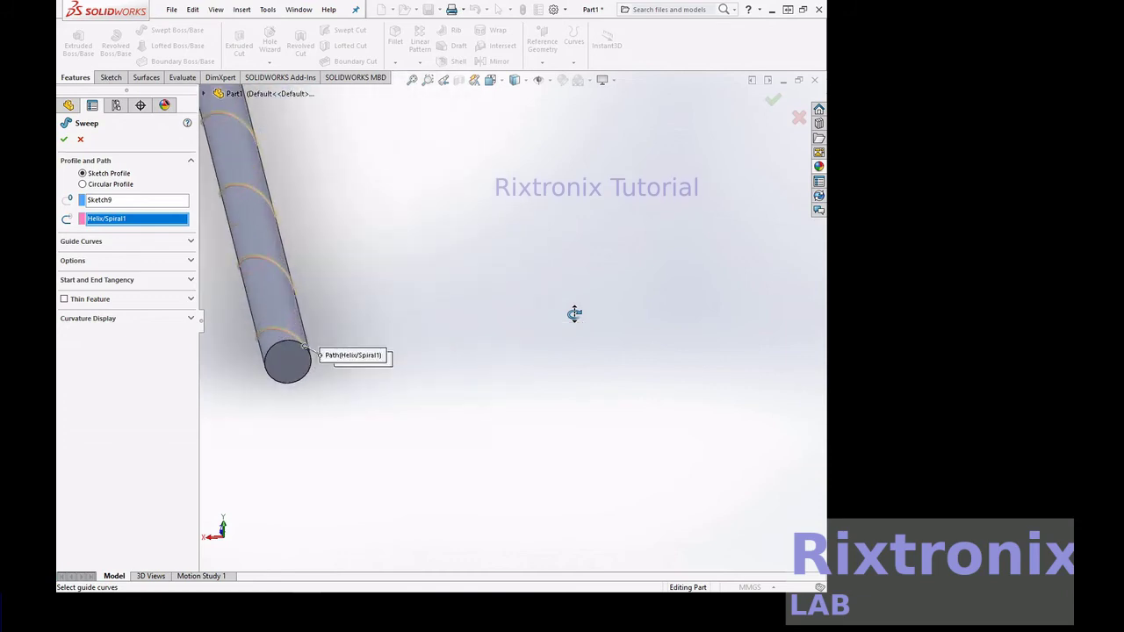
key(Left)
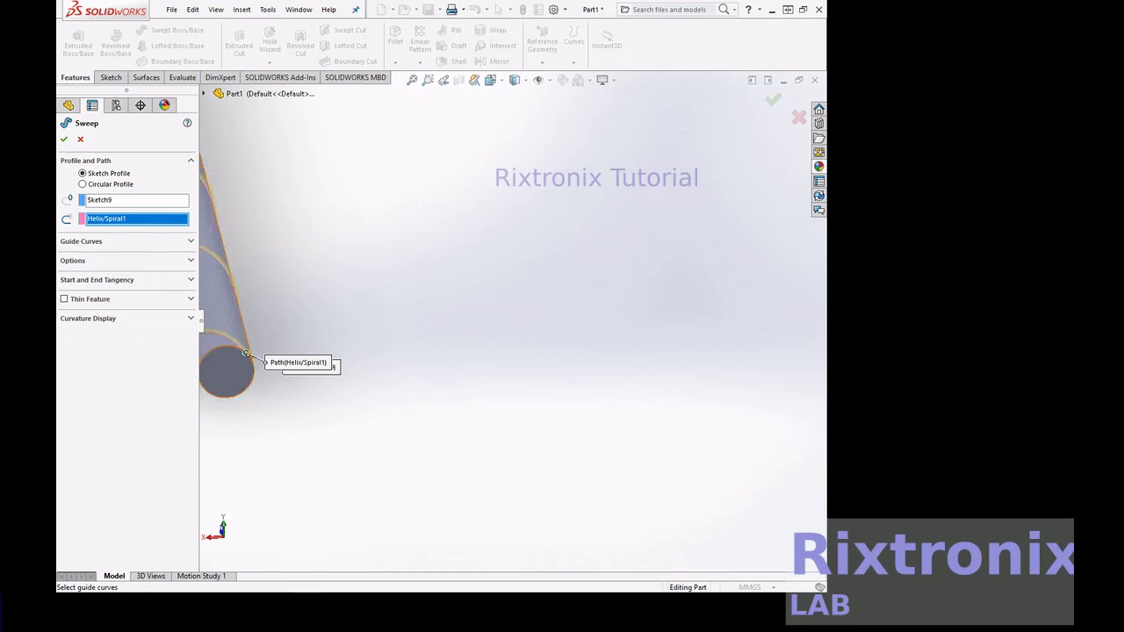
click(64, 138)
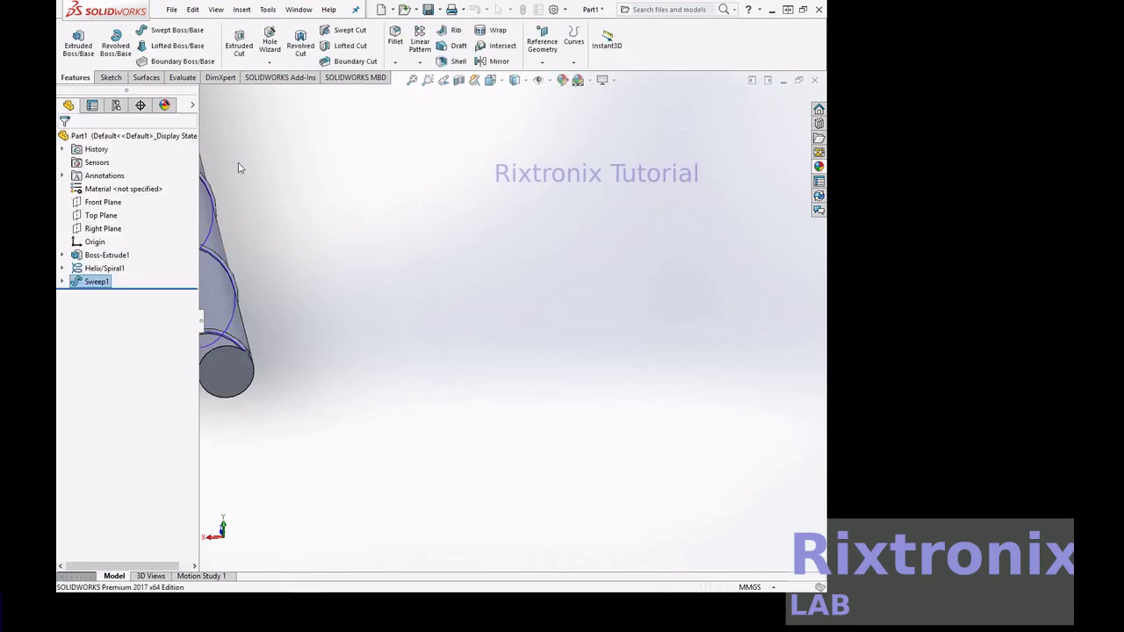
- Expand Sweep1, edit its profile Sketch9, and zoom in on the small circle at the rod's base
click(62, 268)
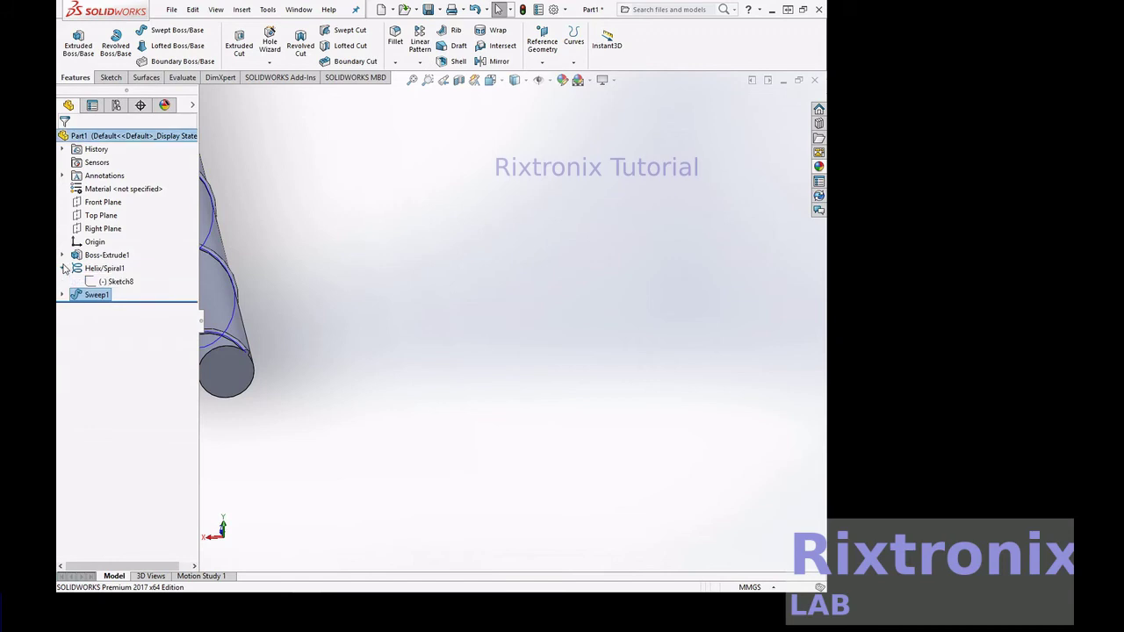
click(117, 281)
click(62, 294)
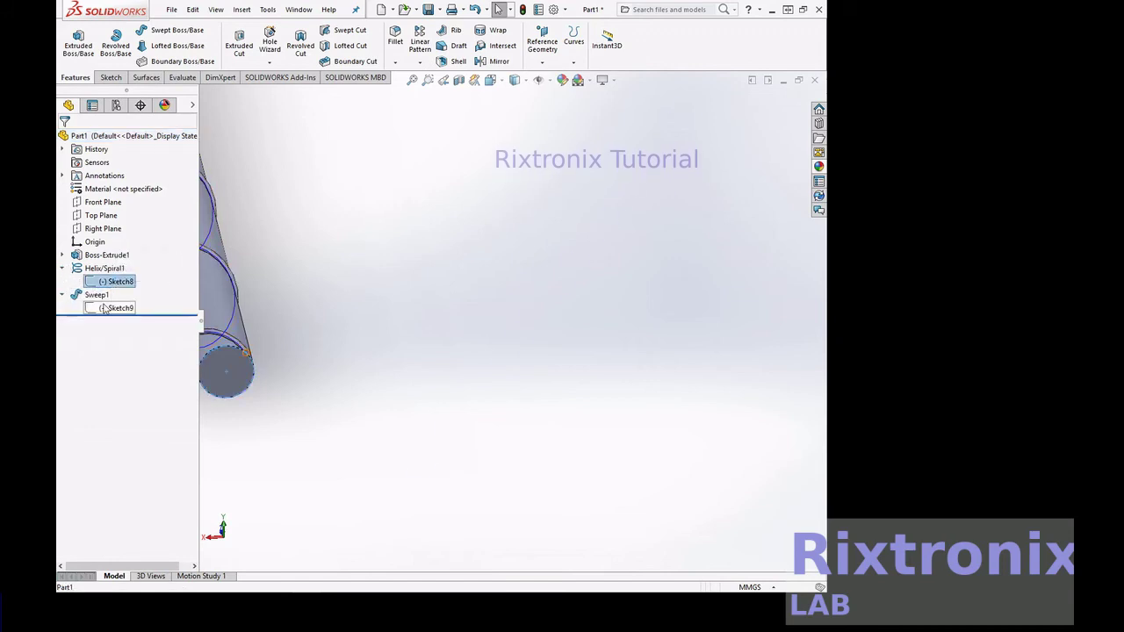
click(105, 308)
click(114, 269)
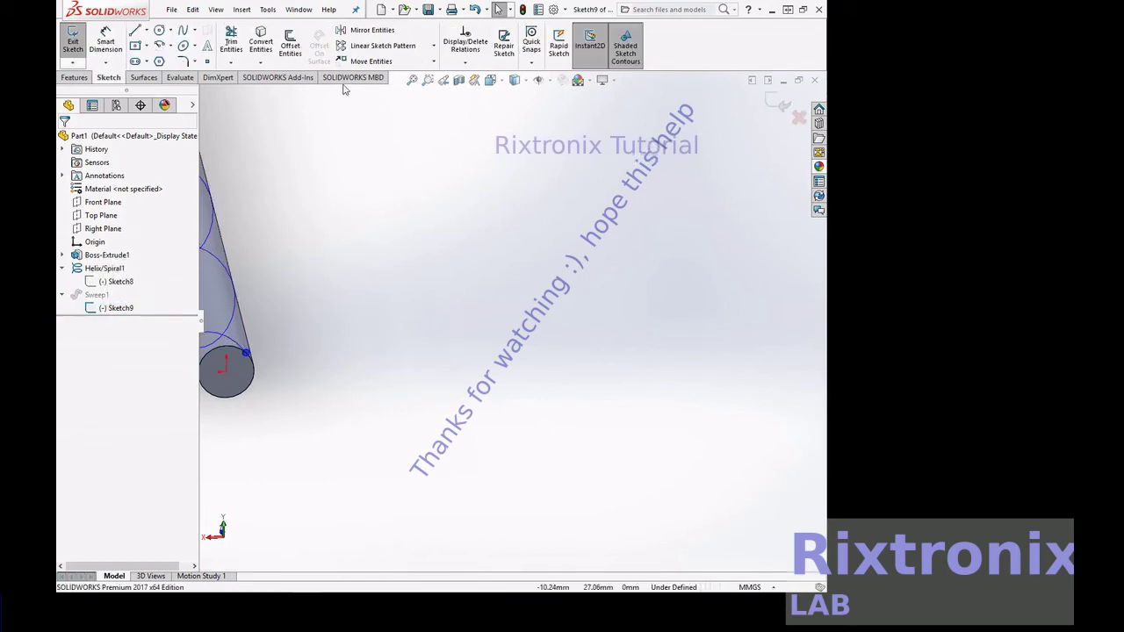
click(428, 80)
drag(242, 327, 286, 395)
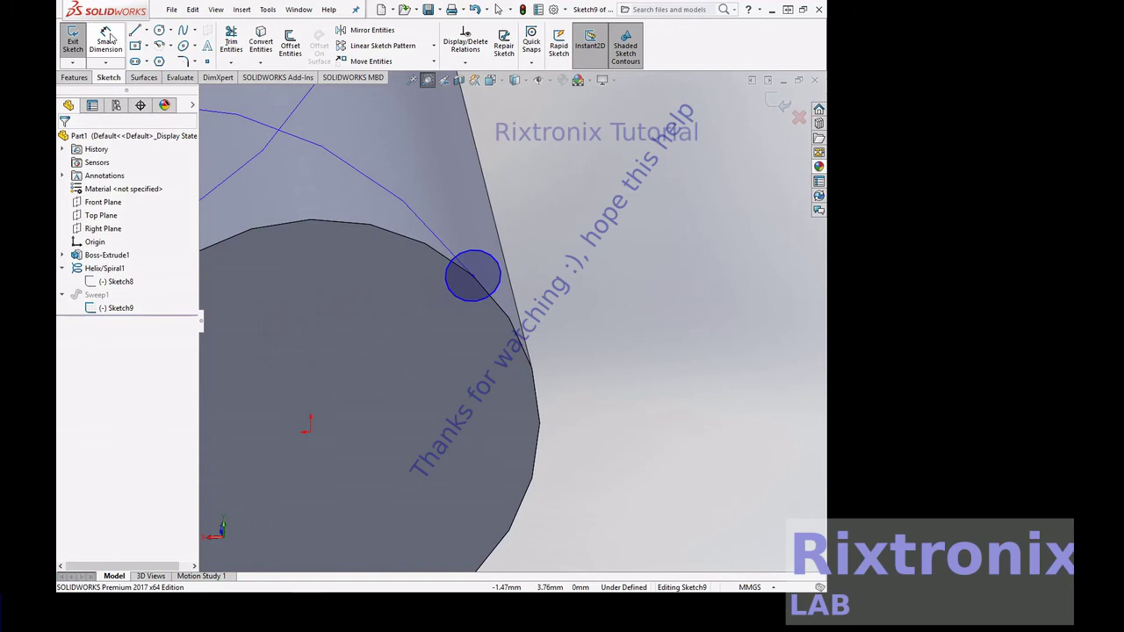
- Dimension the profile circle's diameter to 2 mm and exit the sketch
click(109, 37)
click(472, 255)
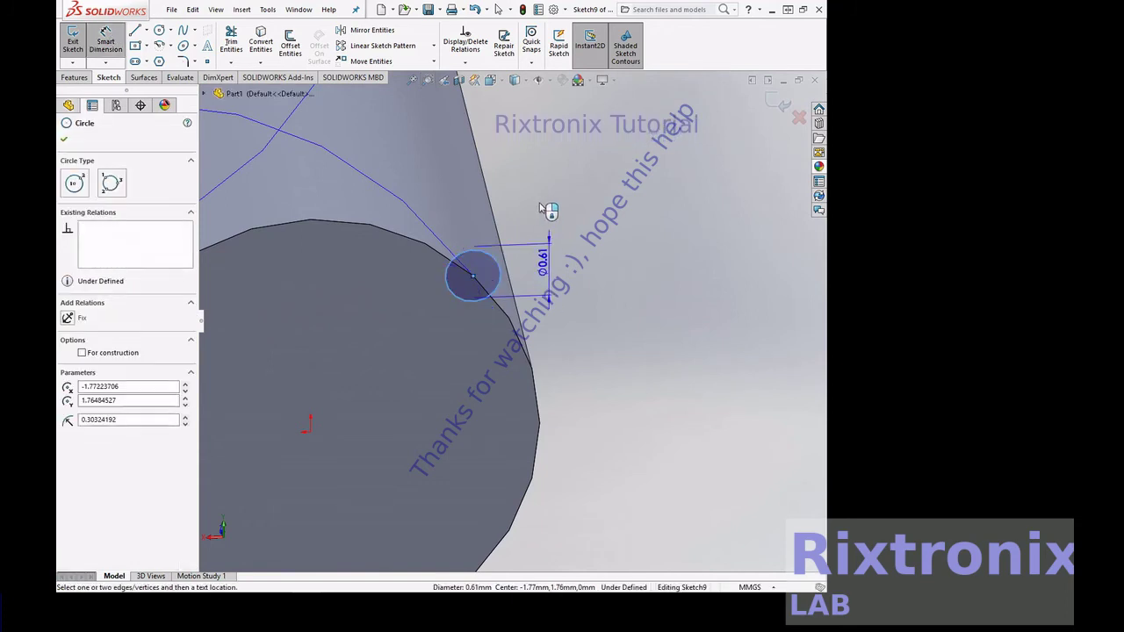
click(600, 209)
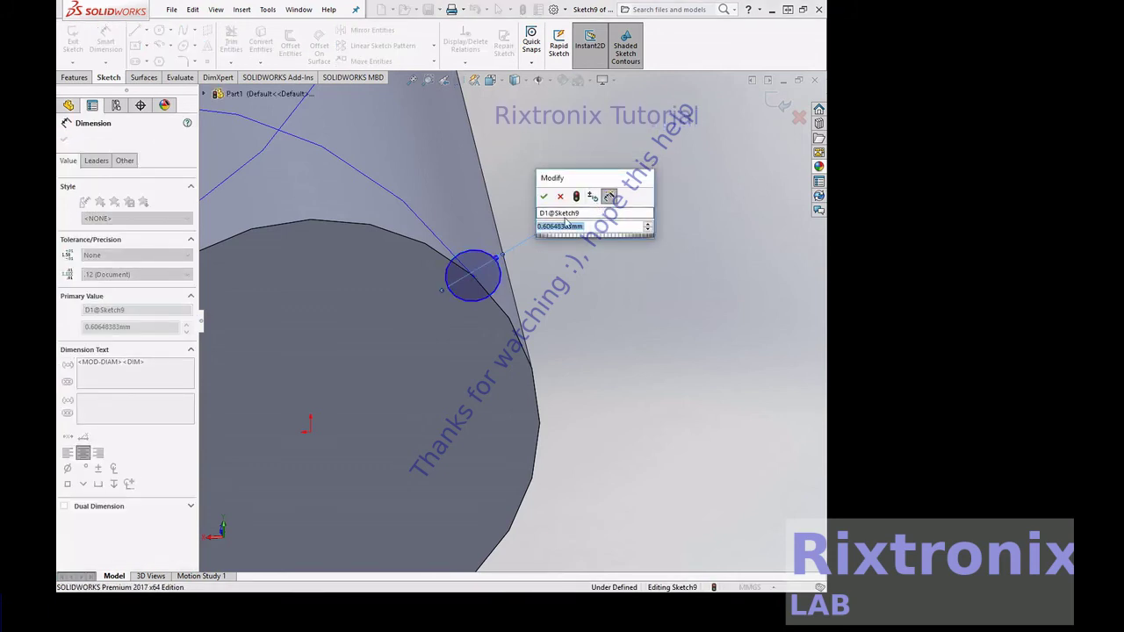
text(2)
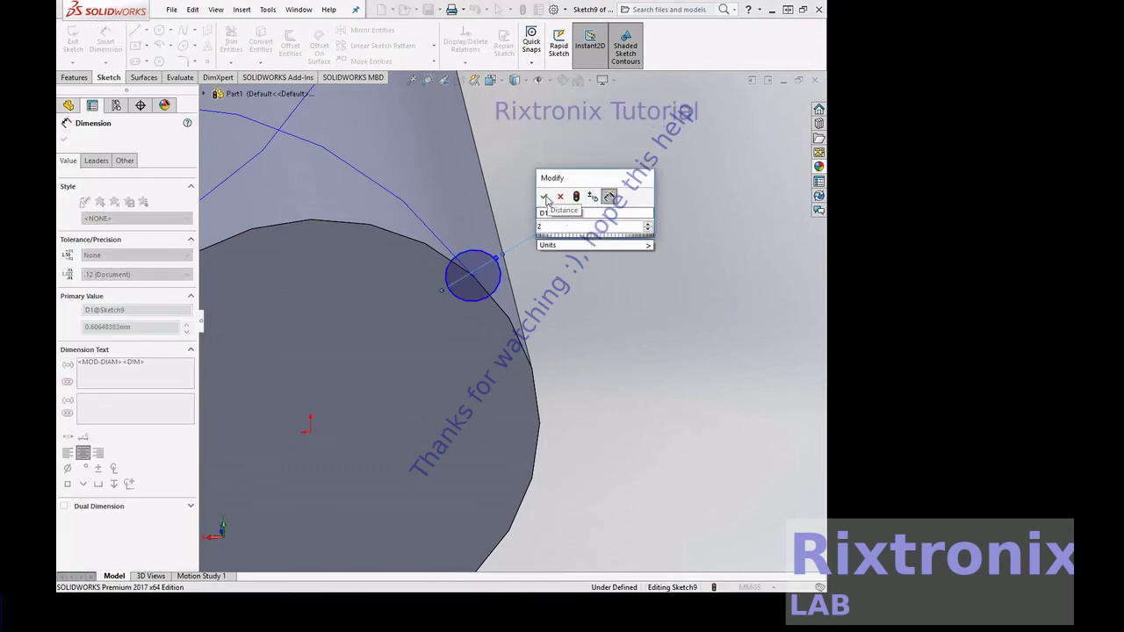
click(546, 198)
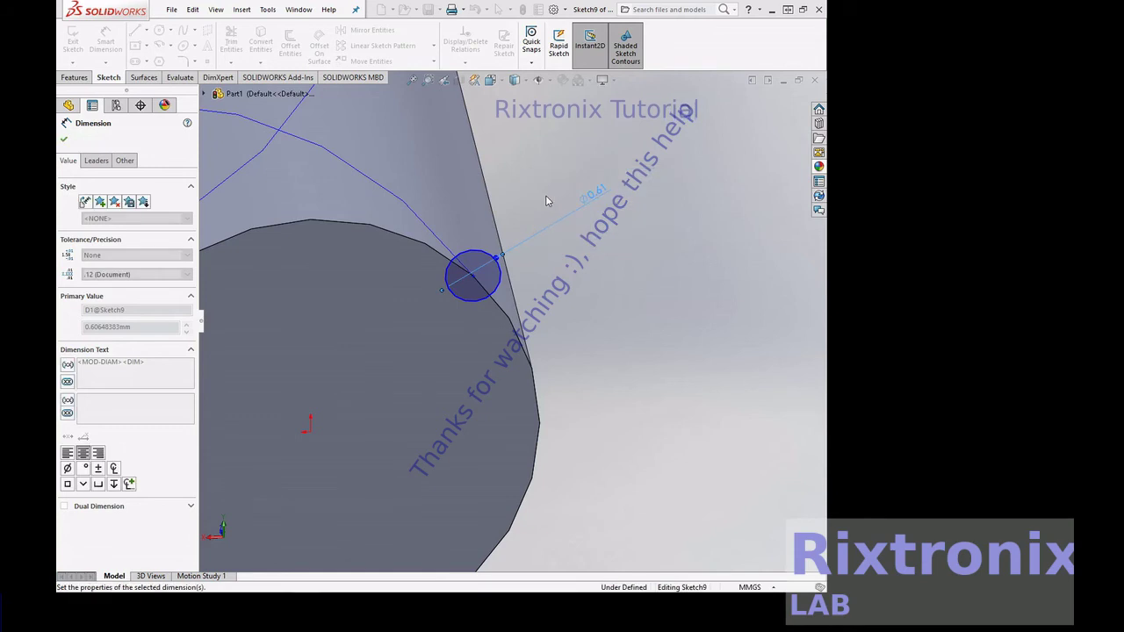
click(64, 140)
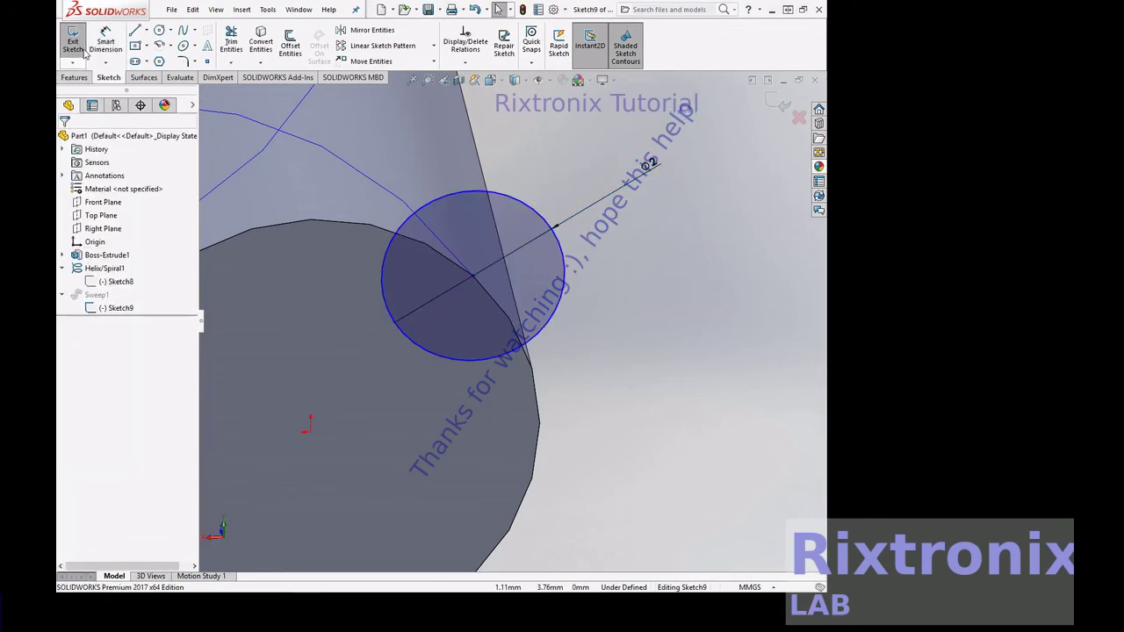
click(82, 53)
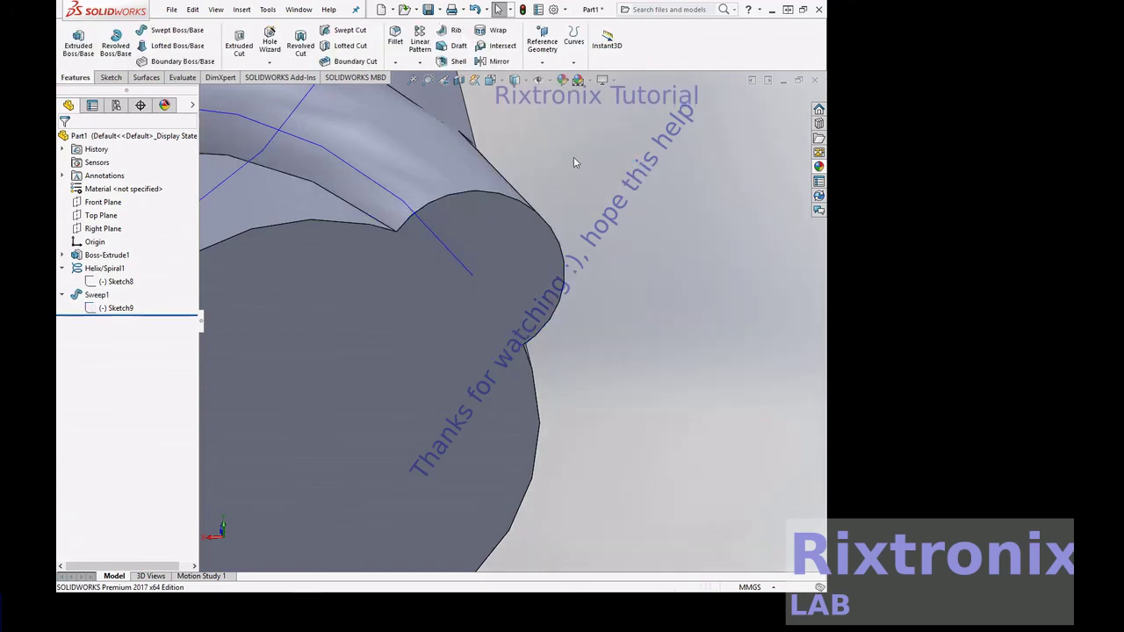
- Zoom to fit the rod and thicker coil, check Sketch8 and Sketch9, and open the Insert menu
click(413, 80)
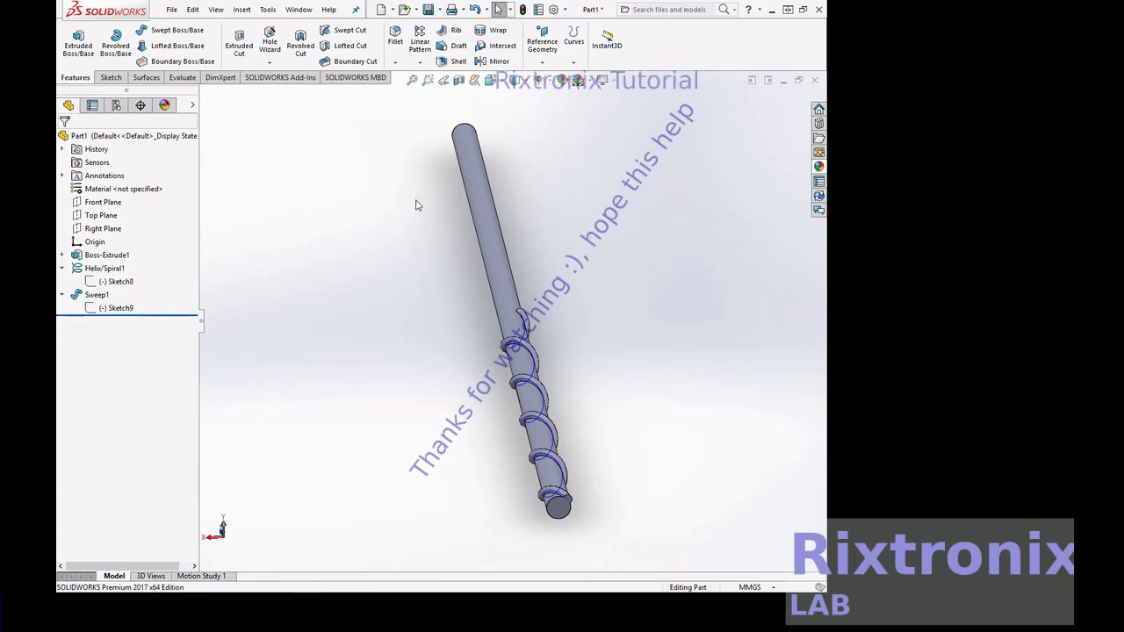
click(127, 283)
click(116, 308)
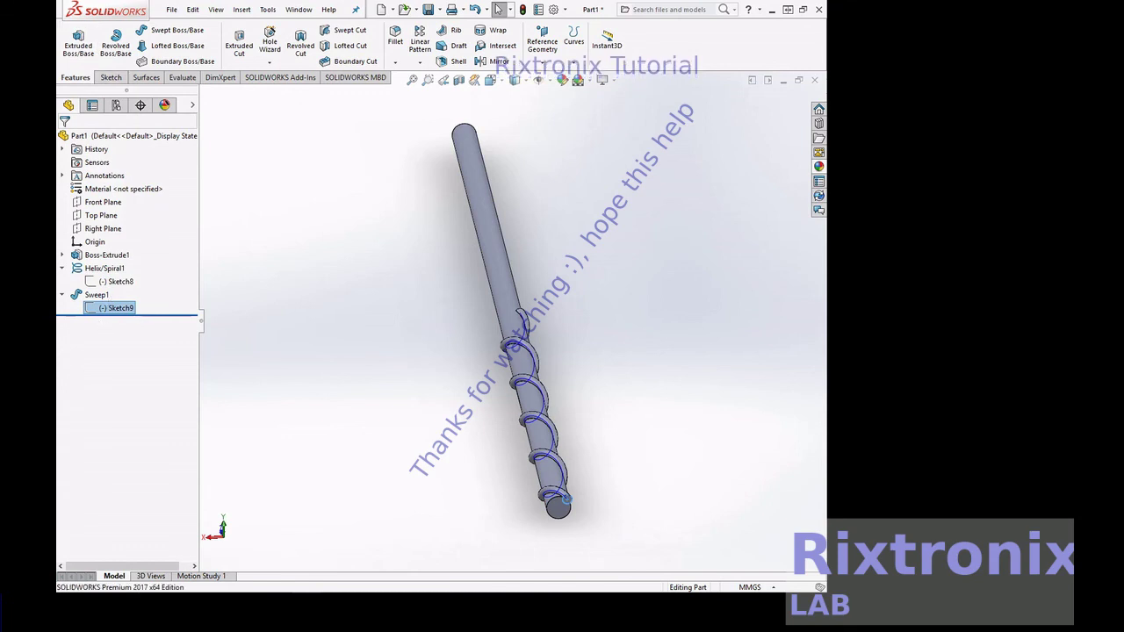
click(253, 330)
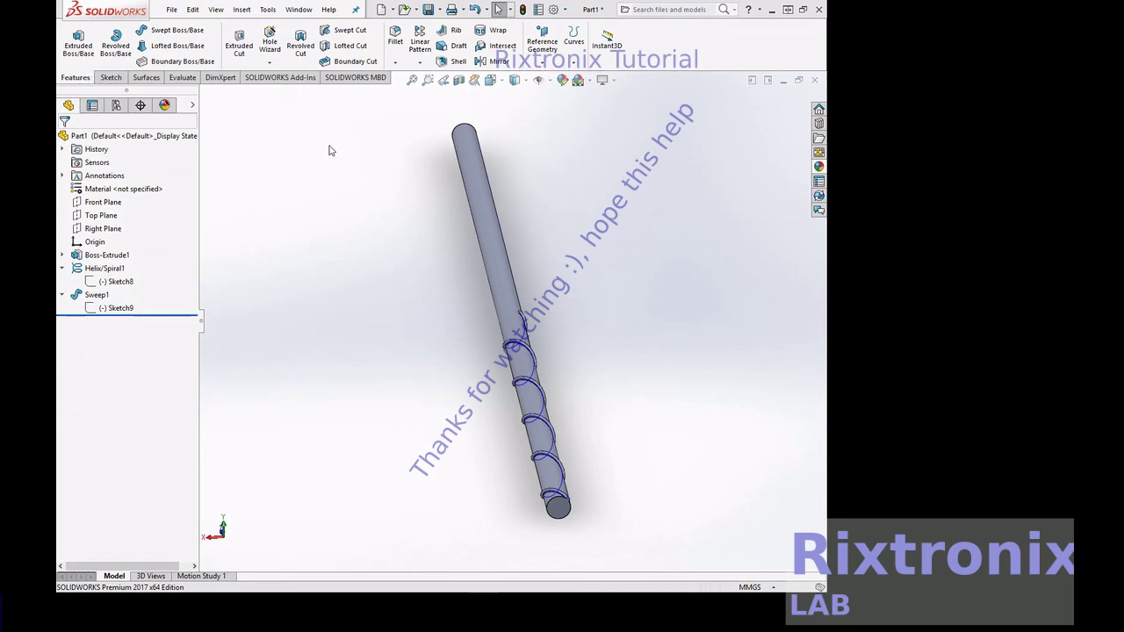
right_click(562, 147)
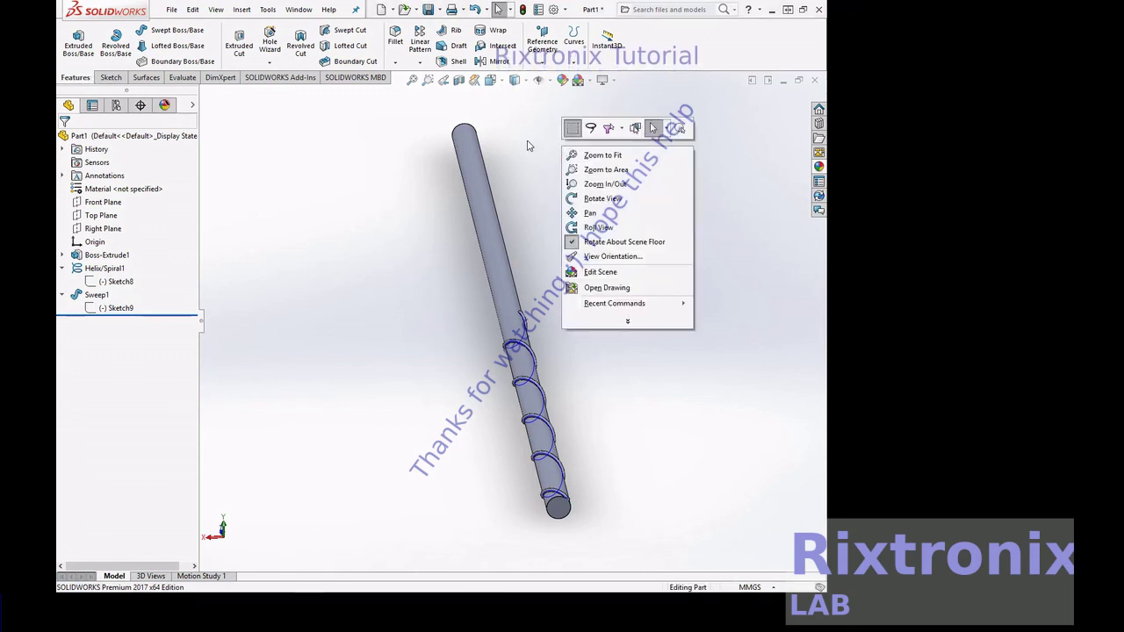
click(531, 145)
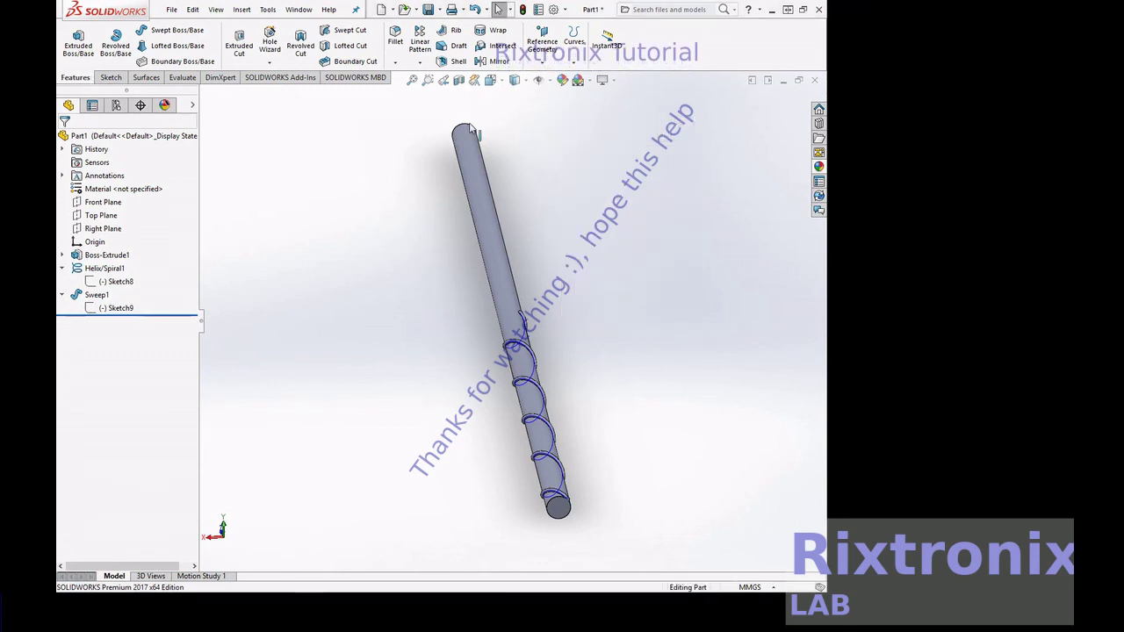
click(241, 9)
mouse_move(261, 121)
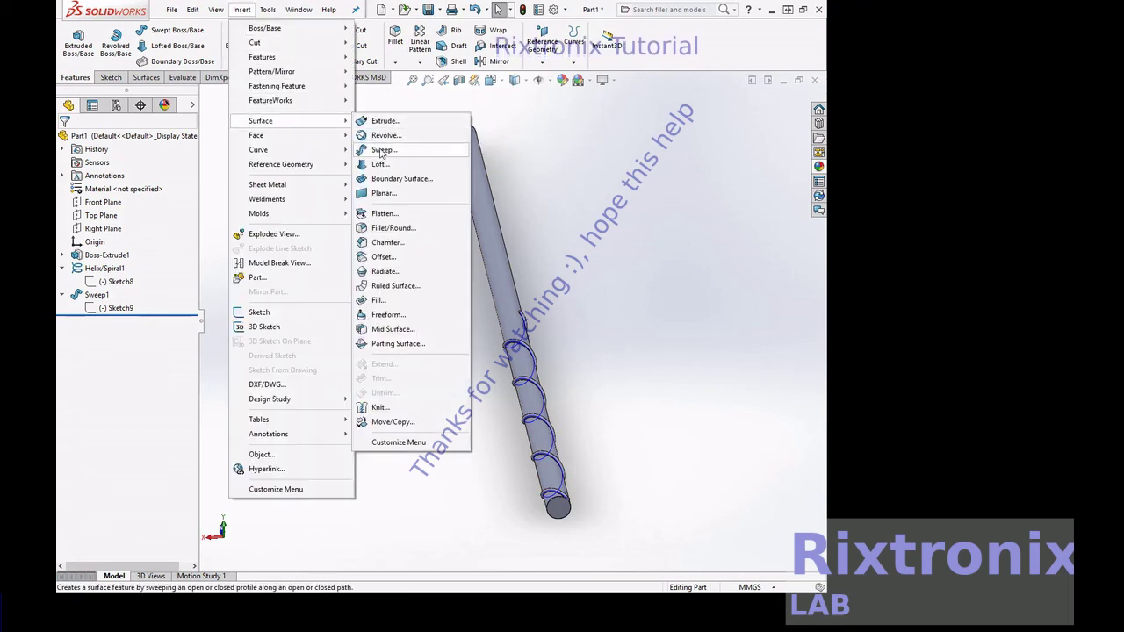
- Apply a 3 mm fillet to the rod's top end edge and bottom end face
click(399, 232)
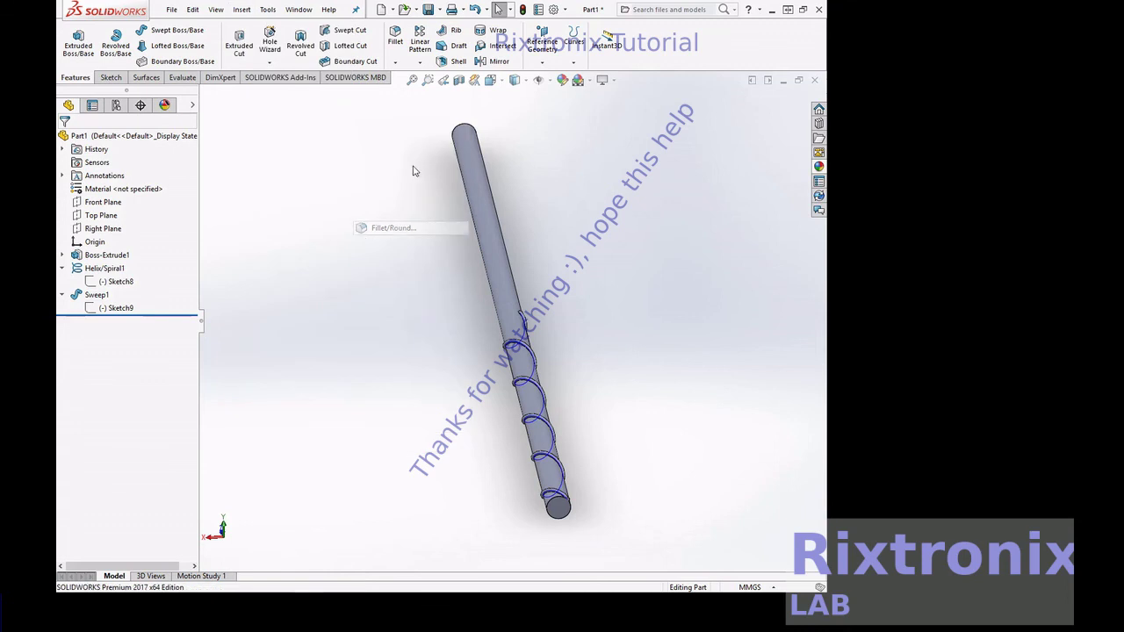
click(468, 130)
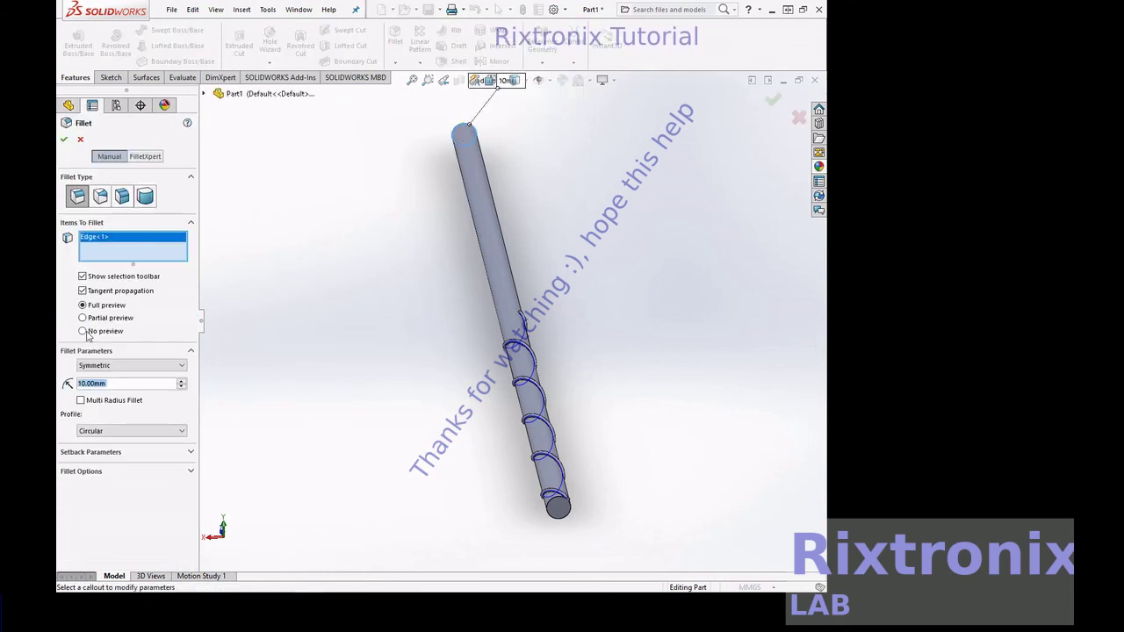
right_click(86, 384)
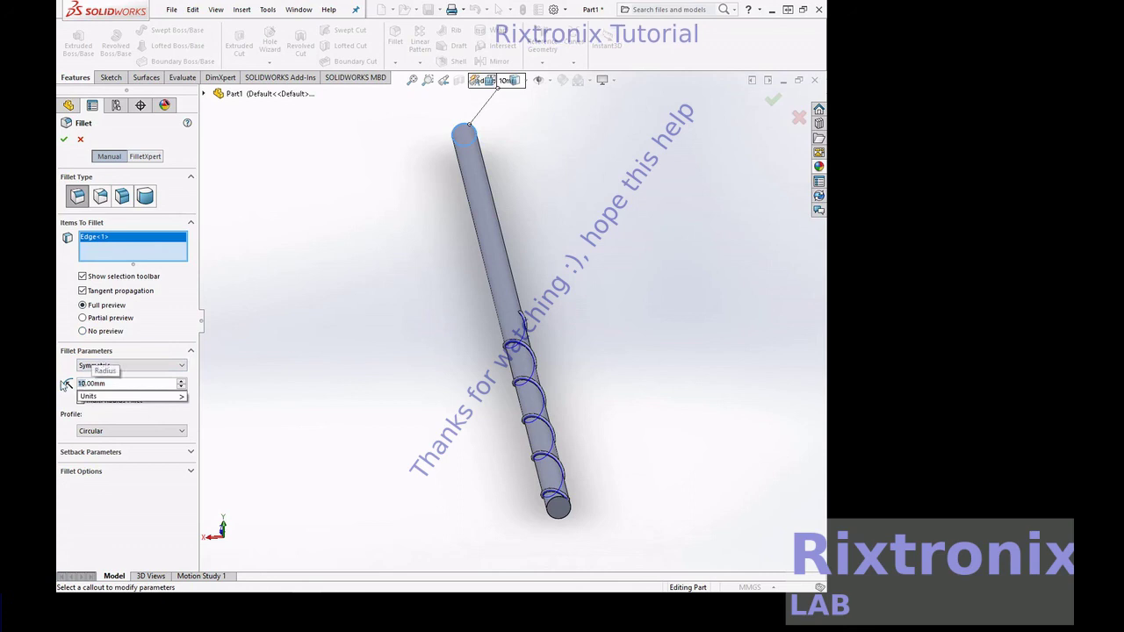
text(3)
key(Return)
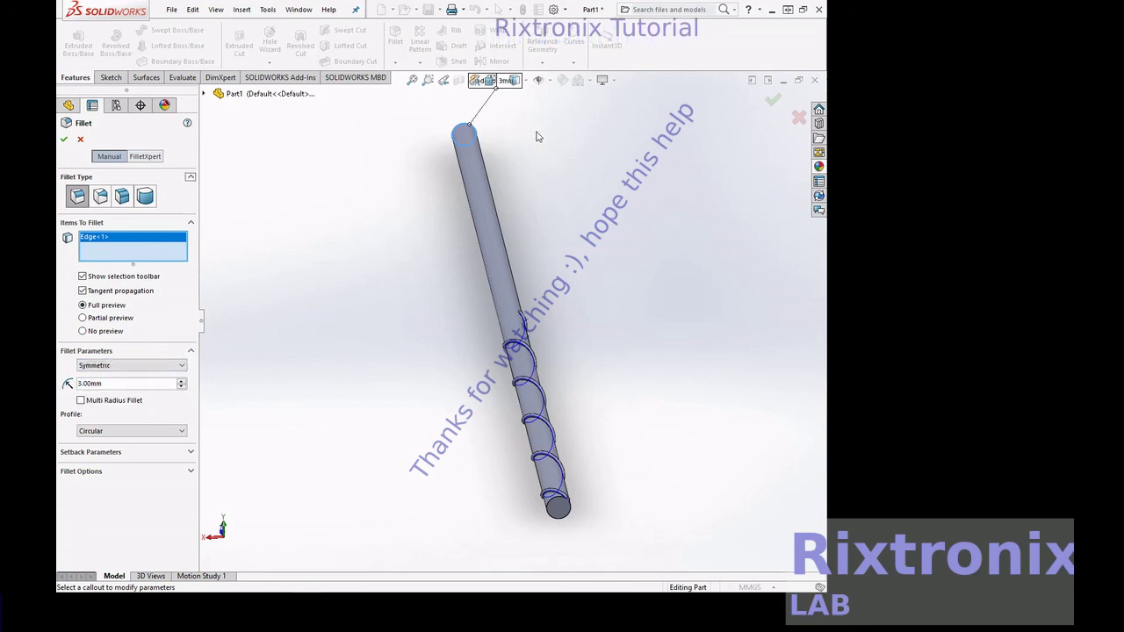
click(83, 305)
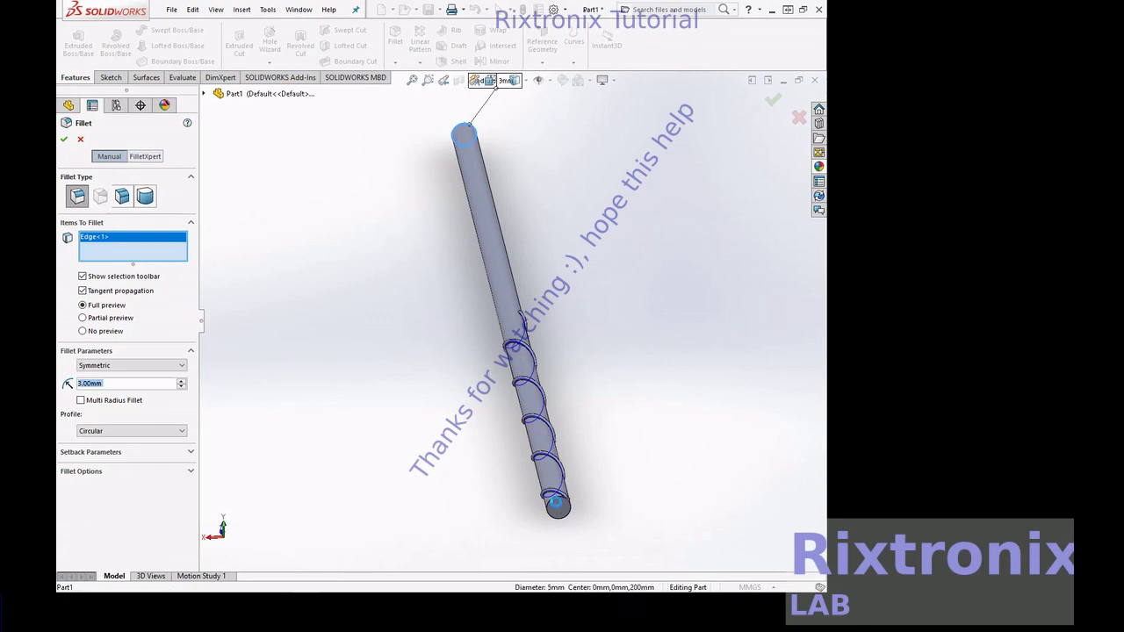
click(558, 508)
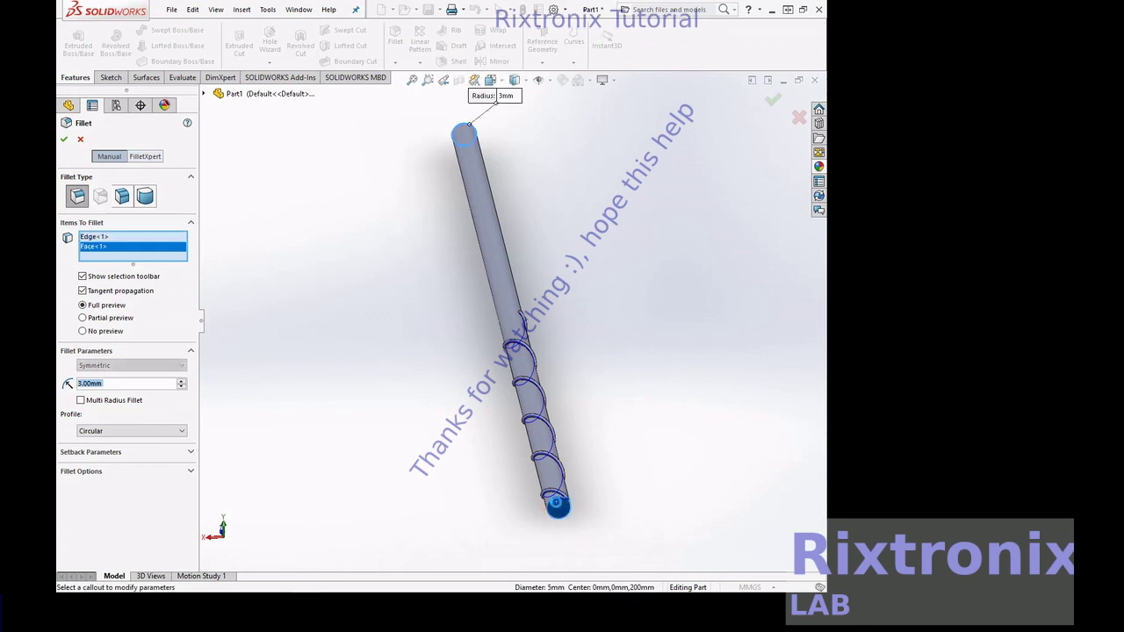
right_click(414, 450)
click(440, 379)
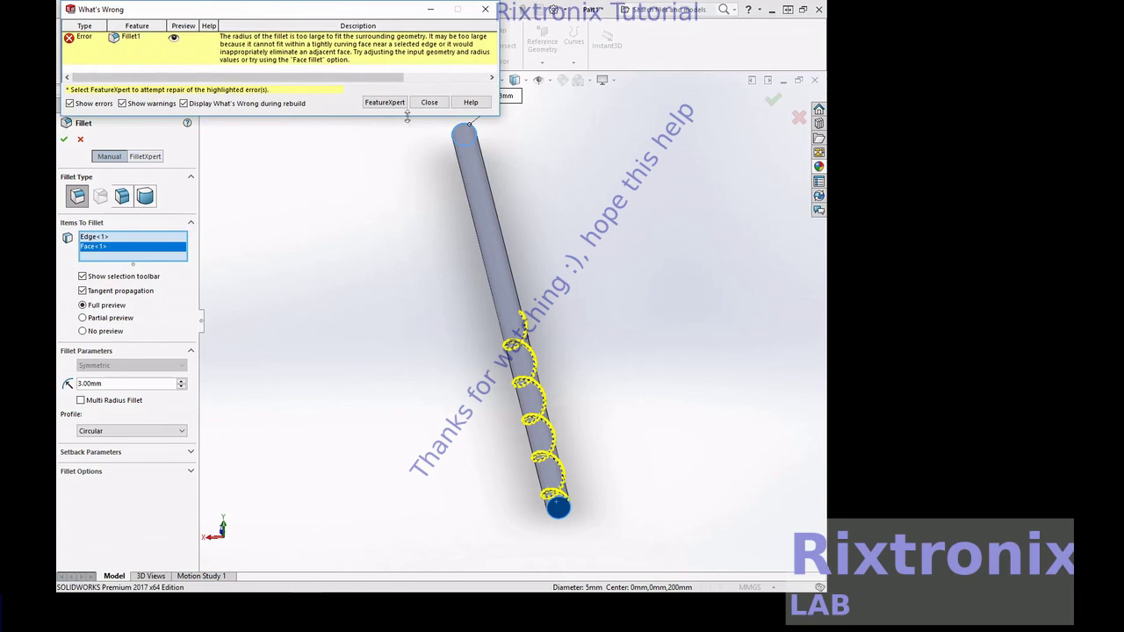
- Close the What's Wrong error report, leaving the 3 mm fillet unapplied
click(429, 101)
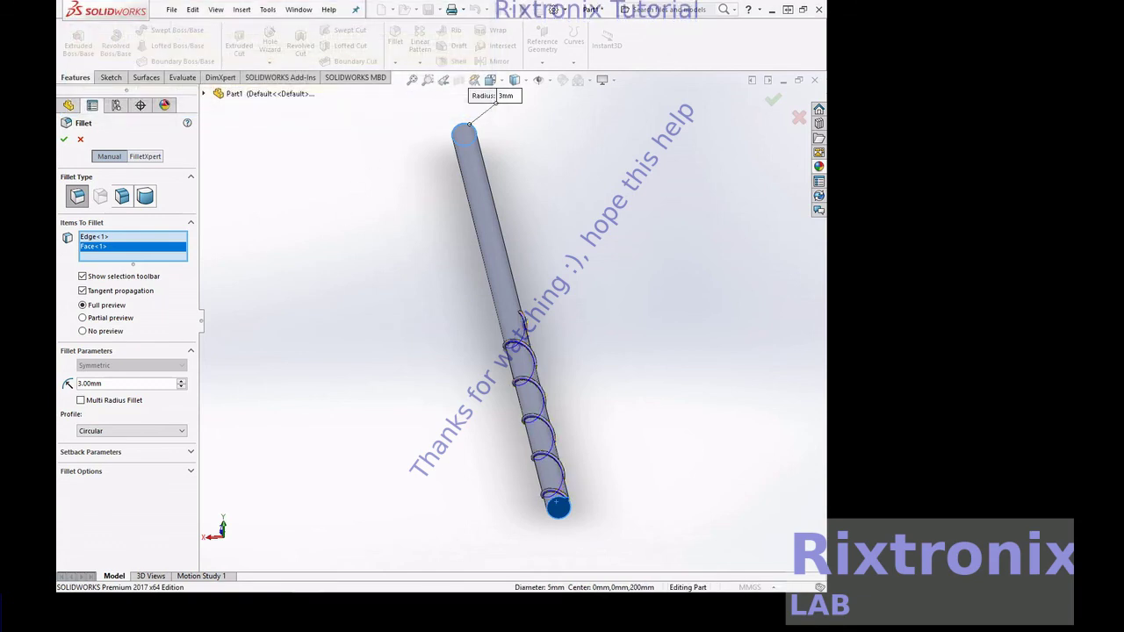